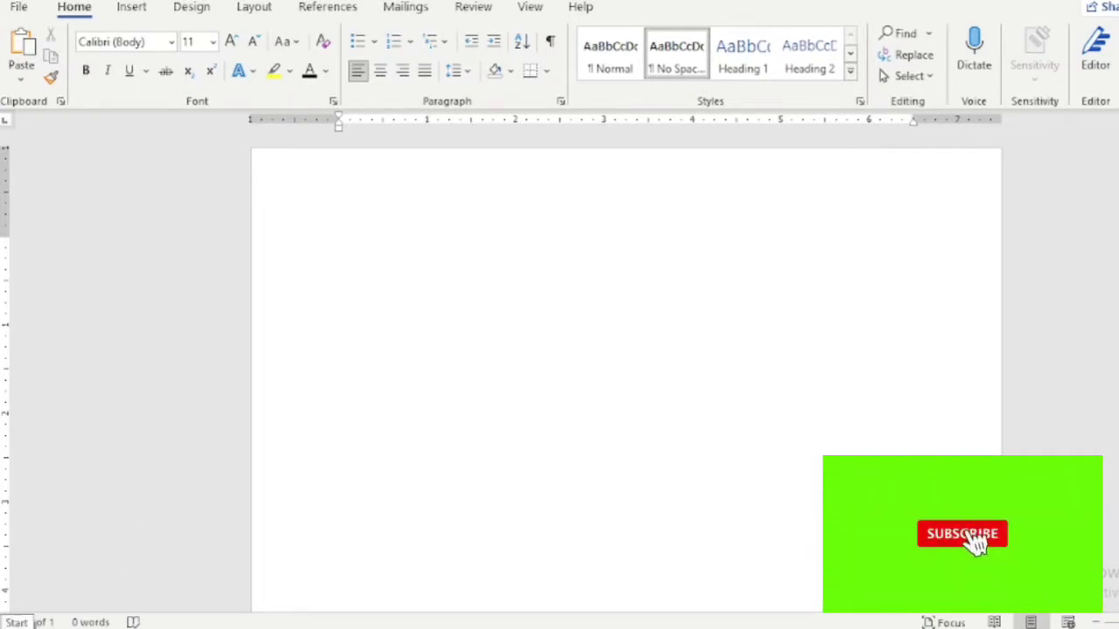
- Search Windows for bluetooth and open the Bluetooth and other devices settings
key(super)
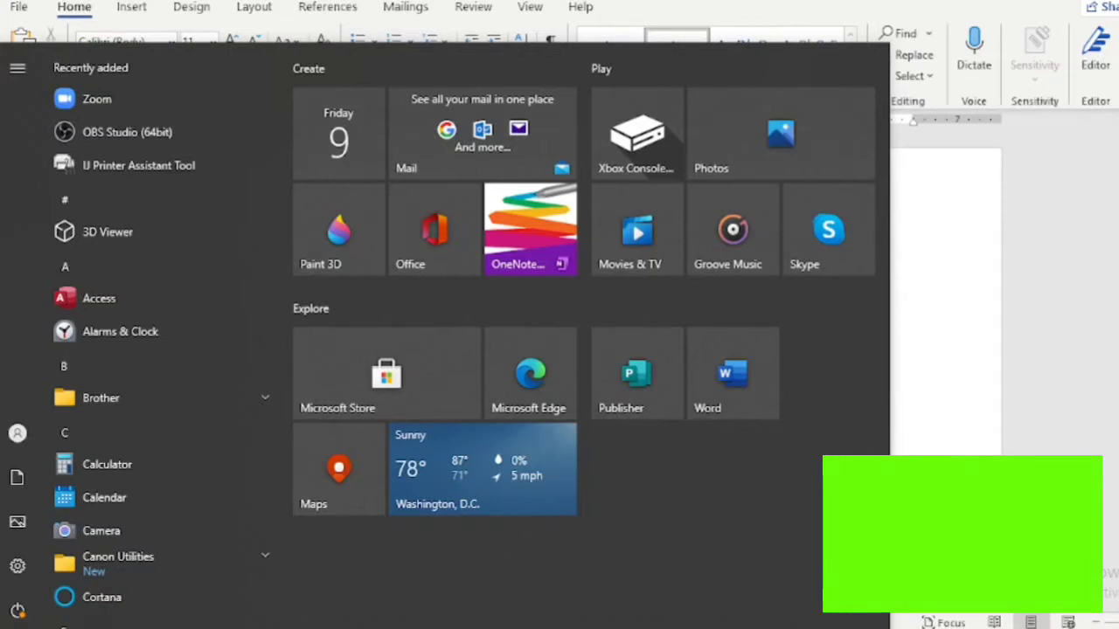
text(blu)
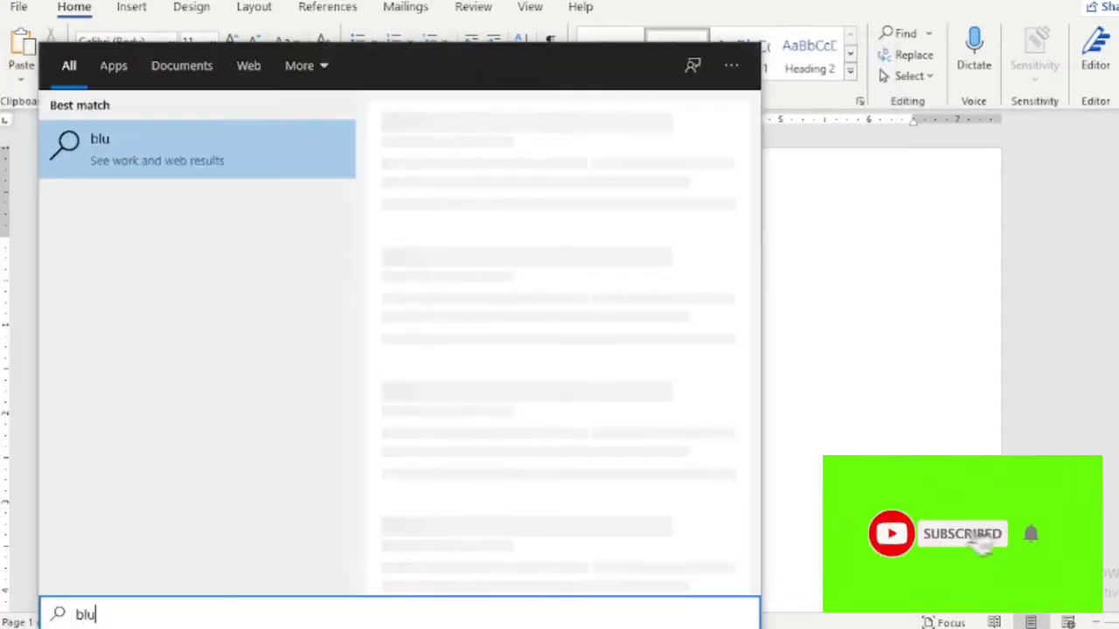
text(e)
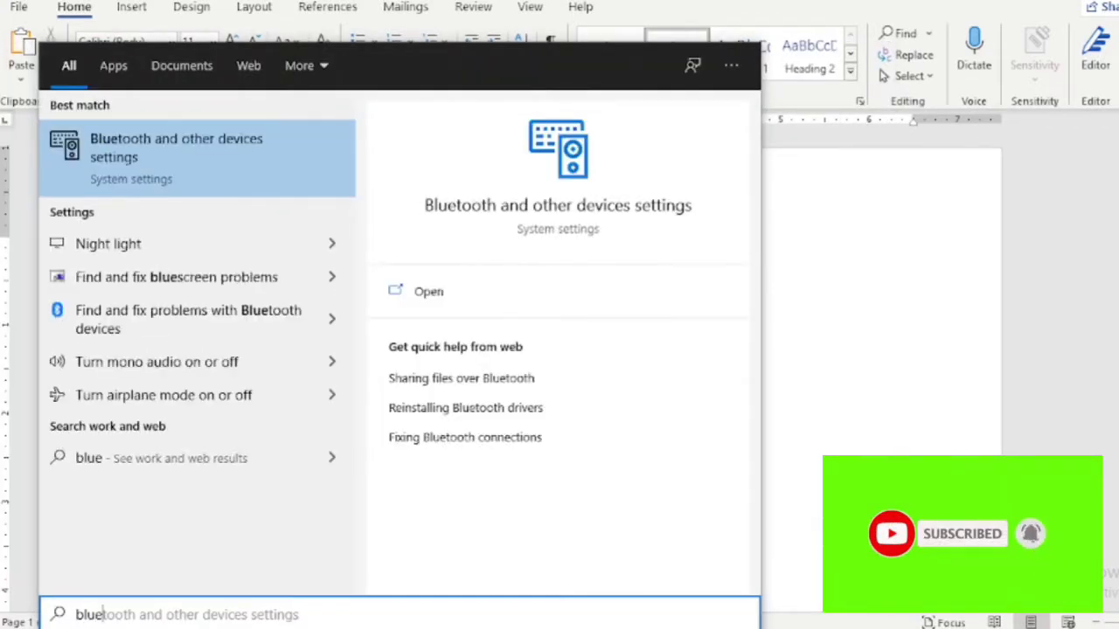
text(tooth)
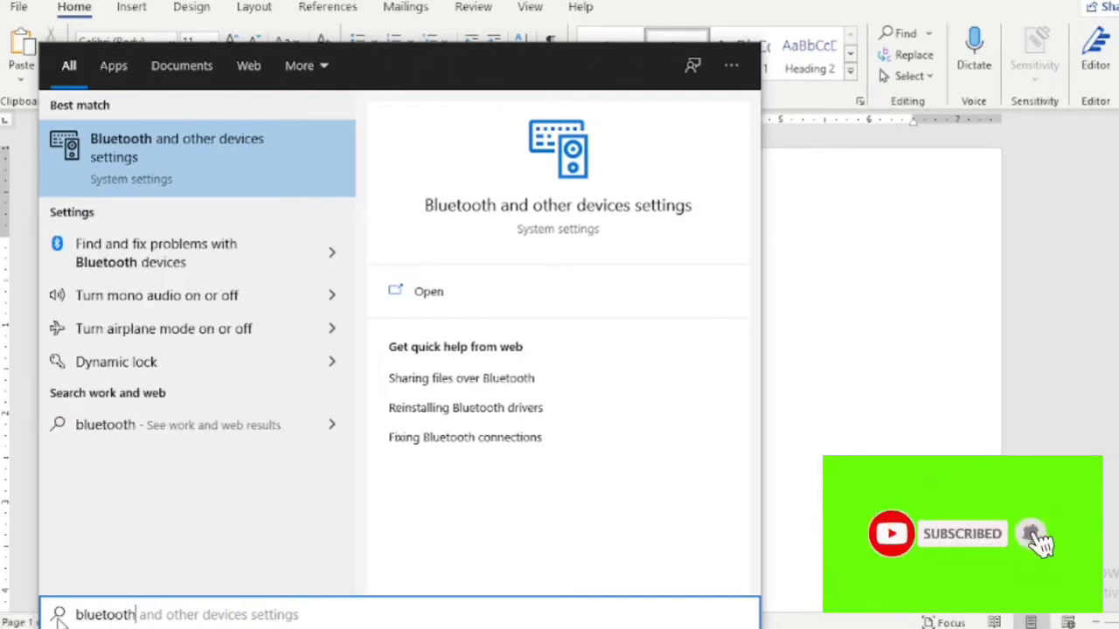
click(201, 168)
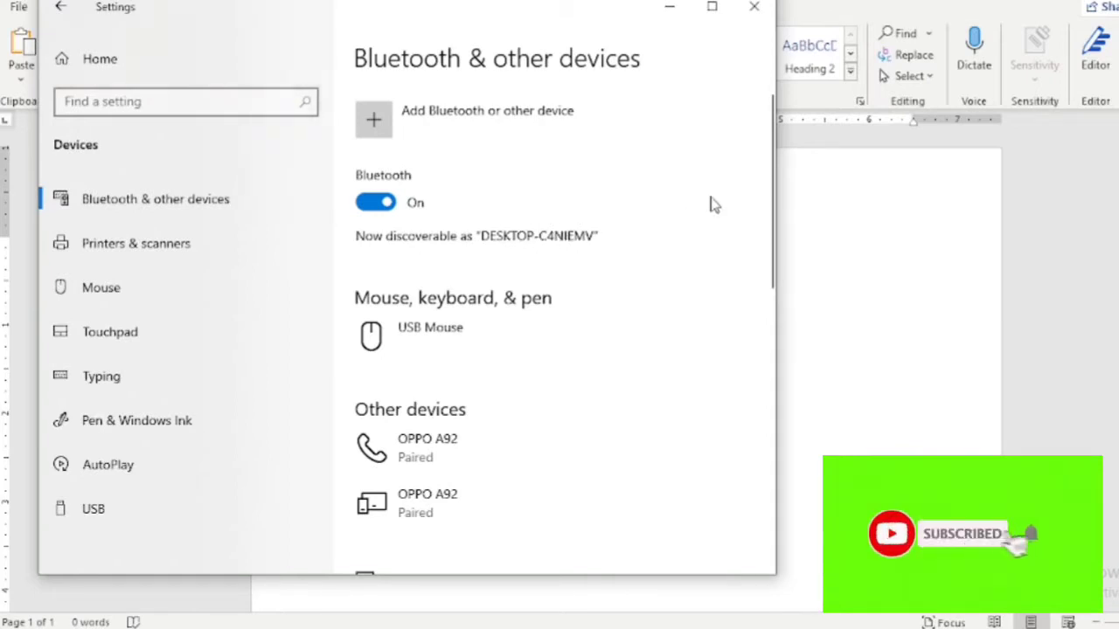
- Start Bluetooth File Transfer in receive mode from the related settings, and close the Settings window when done
scroll(664, 279, down, 3)
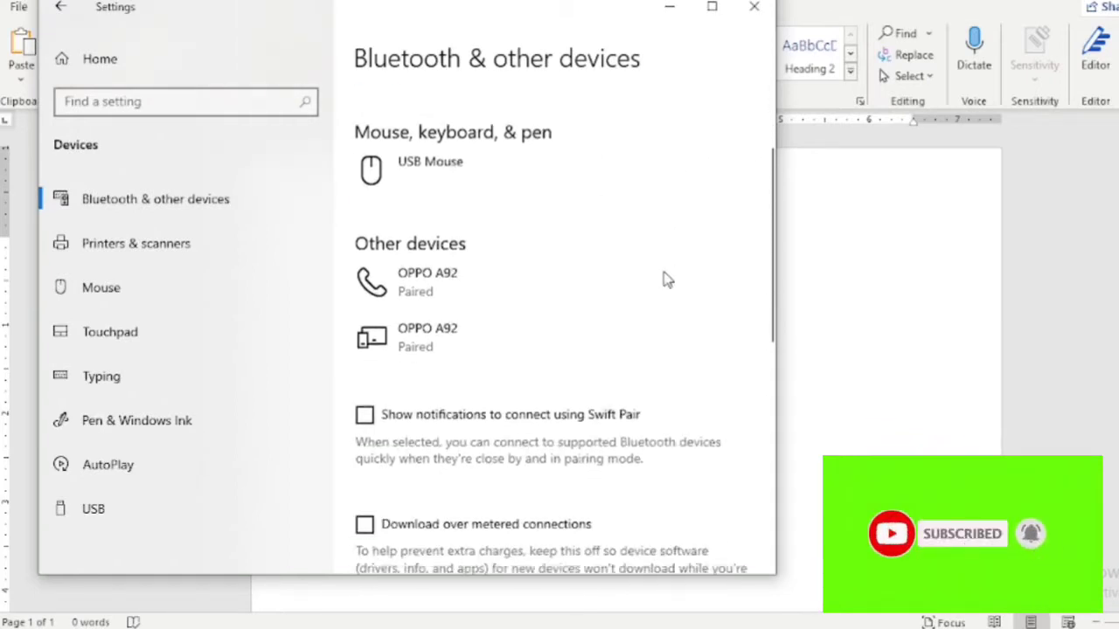
scroll(663, 278, down, 6)
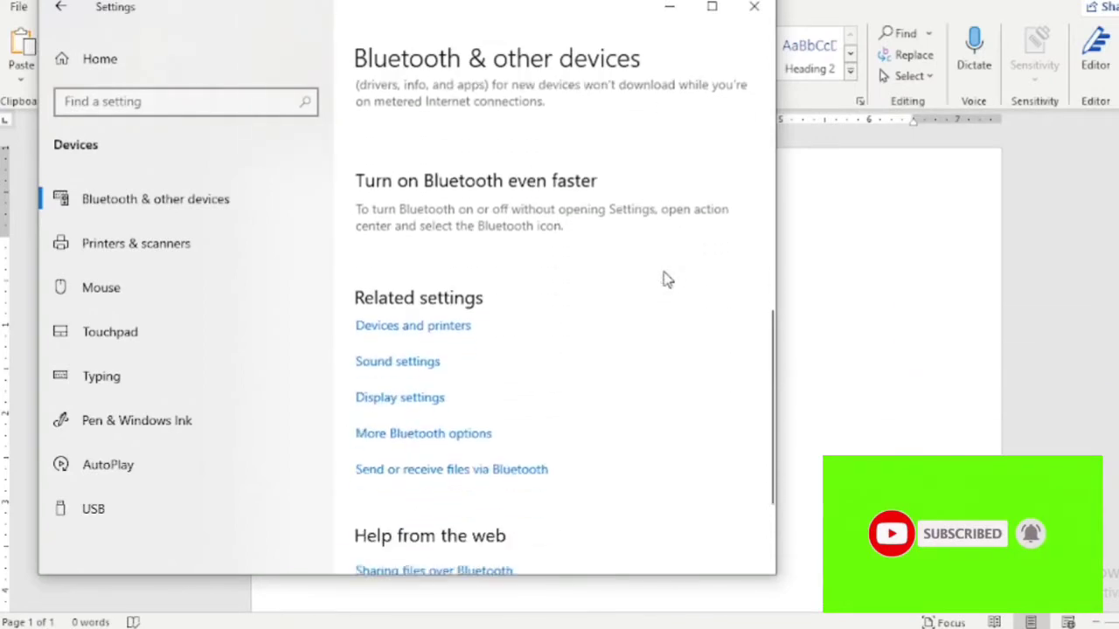
scroll(663, 278, down, 2)
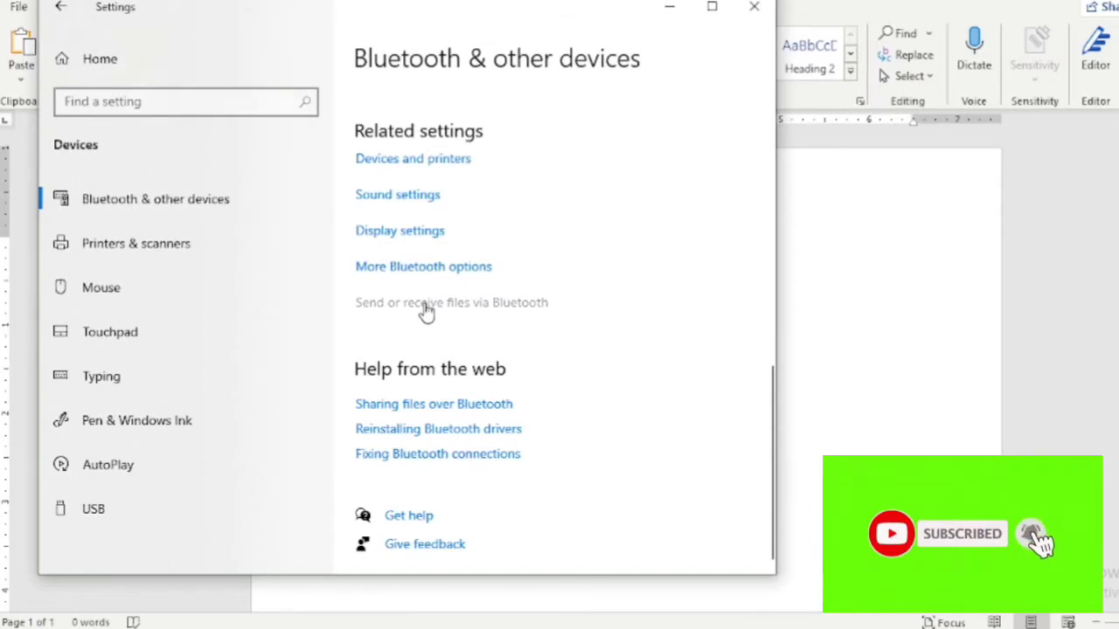
click(425, 305)
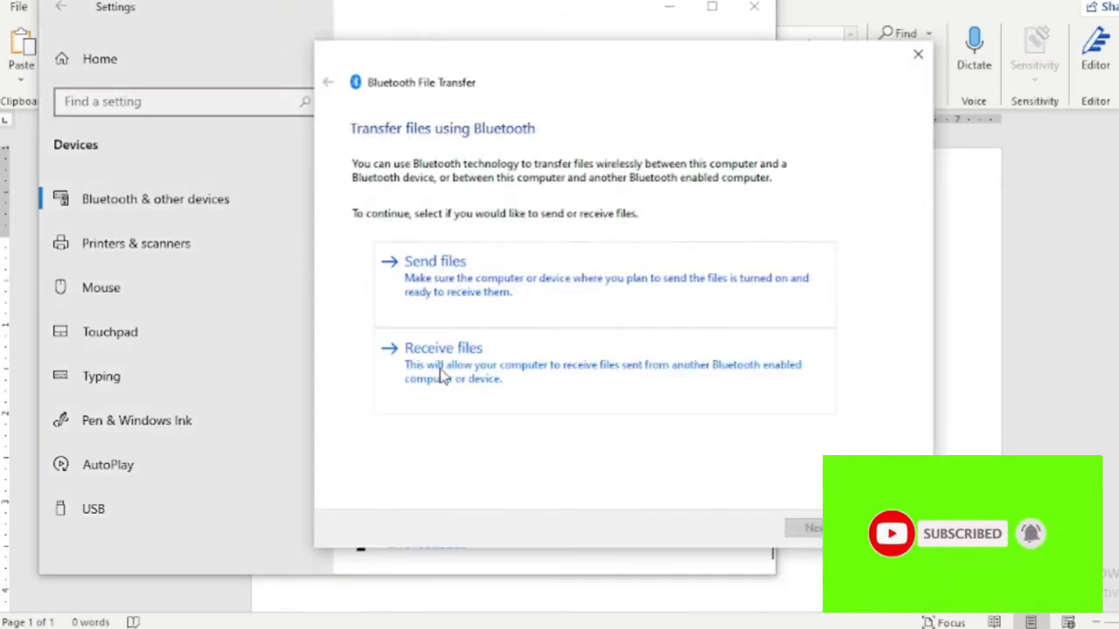
click(441, 374)
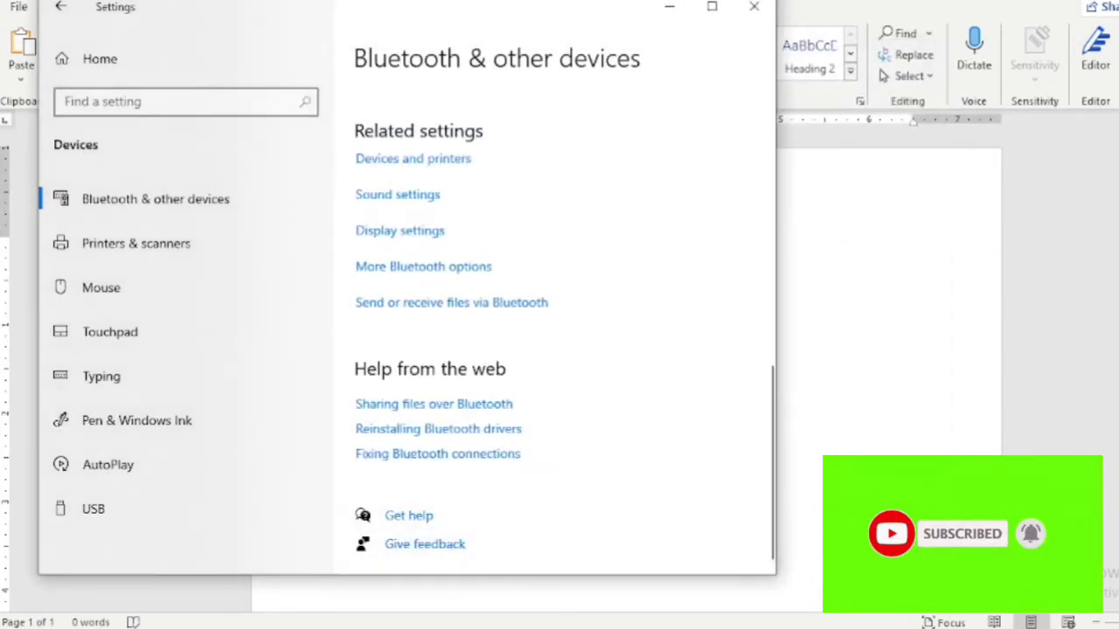
click(769, 7)
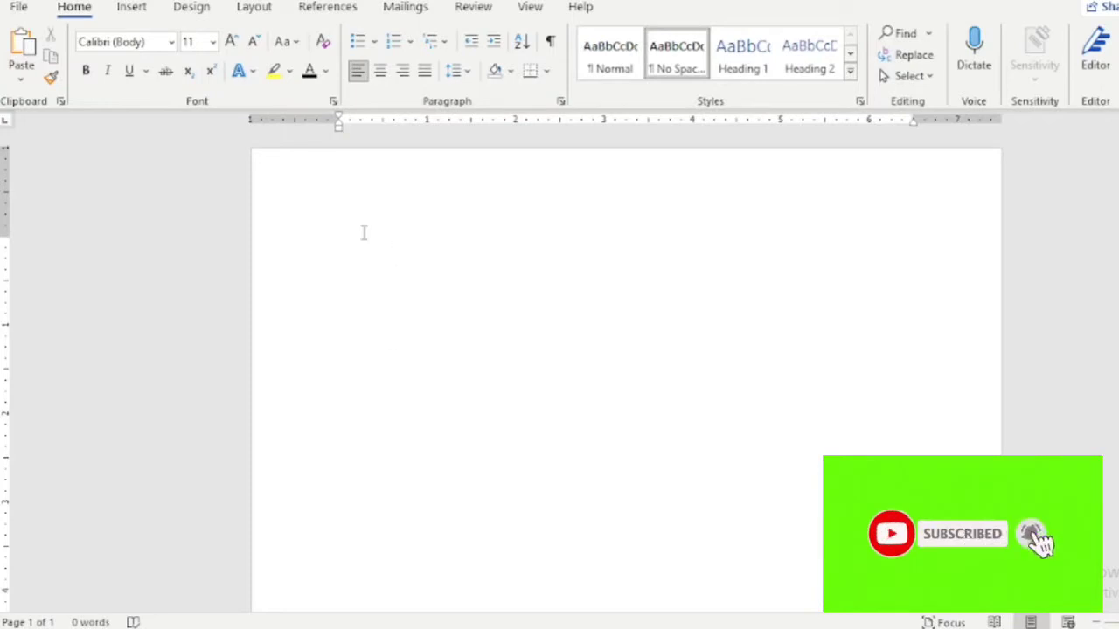
- Insert the photo of the handwritten signature from this device's Downloads folder into the blank document
click(132, 8)
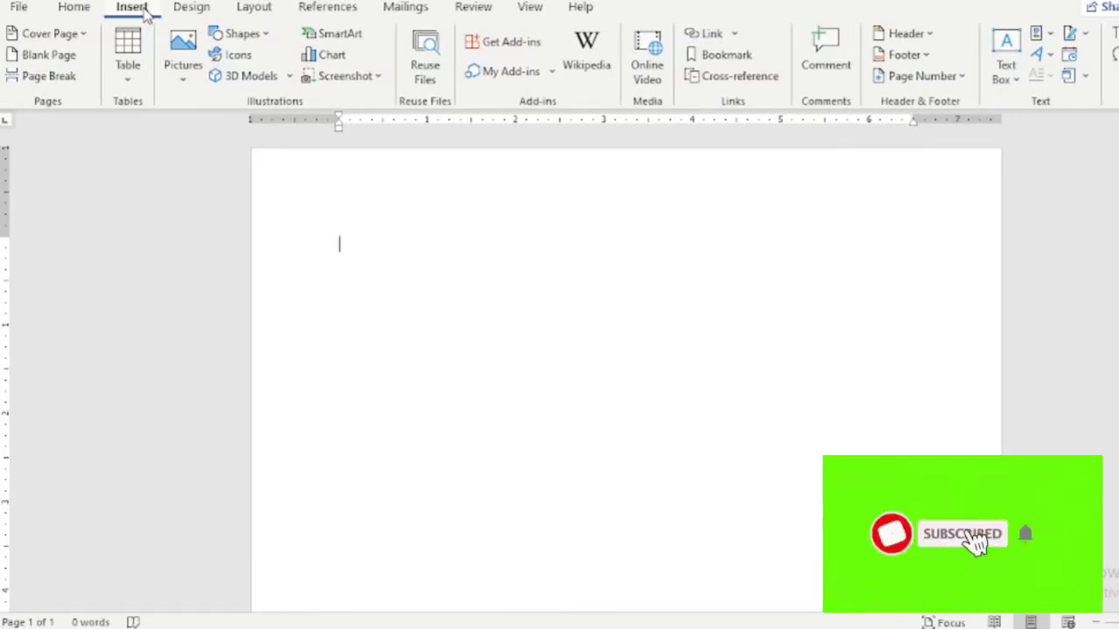
click(182, 81)
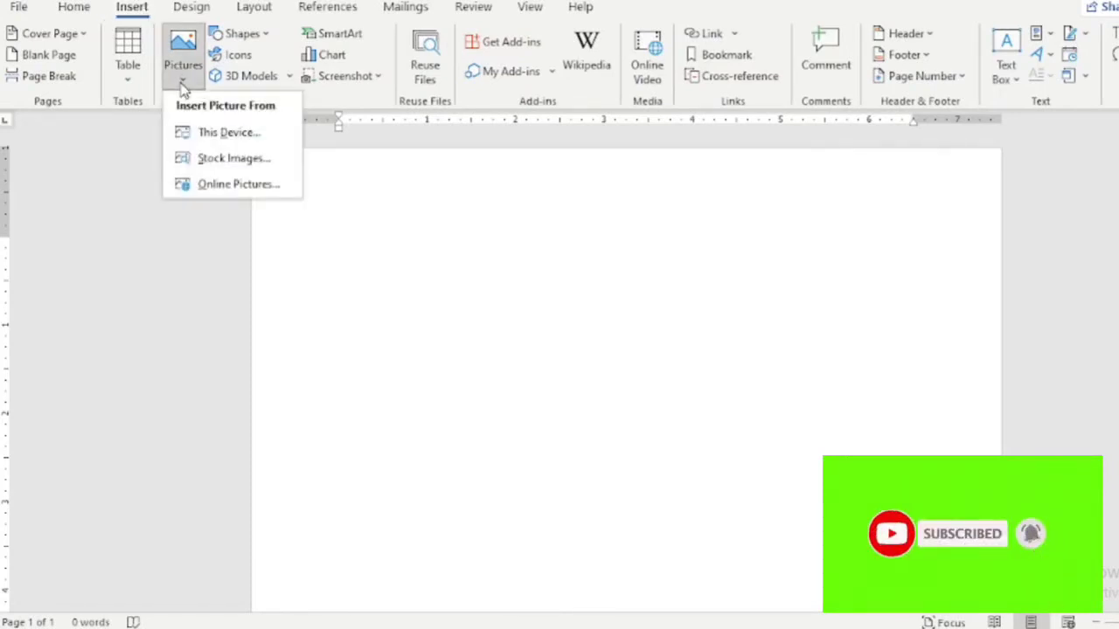
click(220, 134)
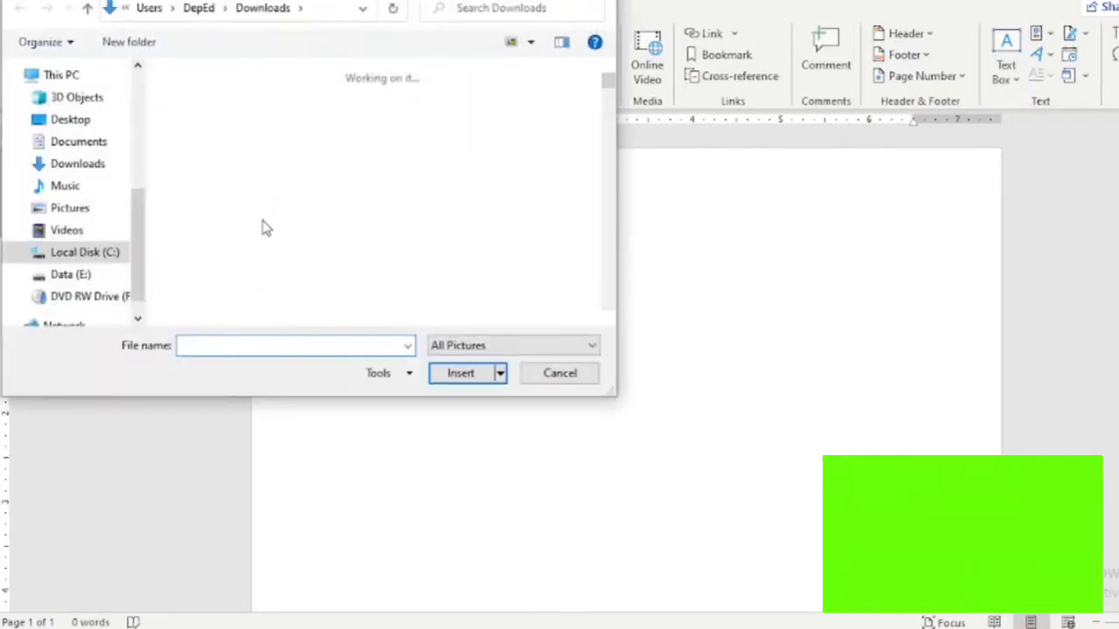
scroll(404, 194, down, 3)
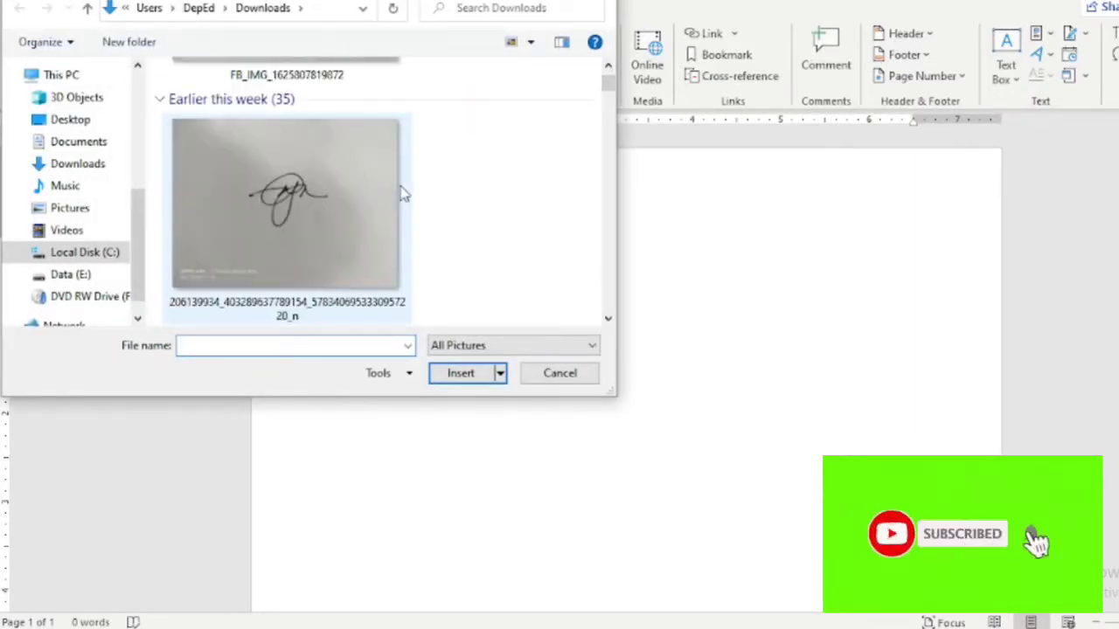
click(349, 203)
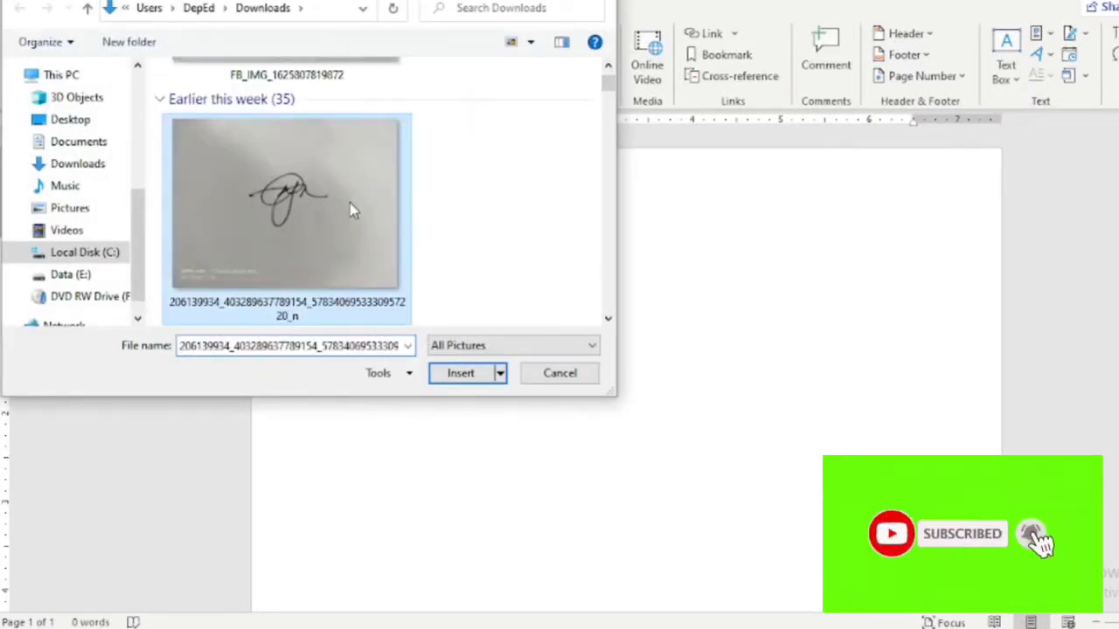
click(461, 373)
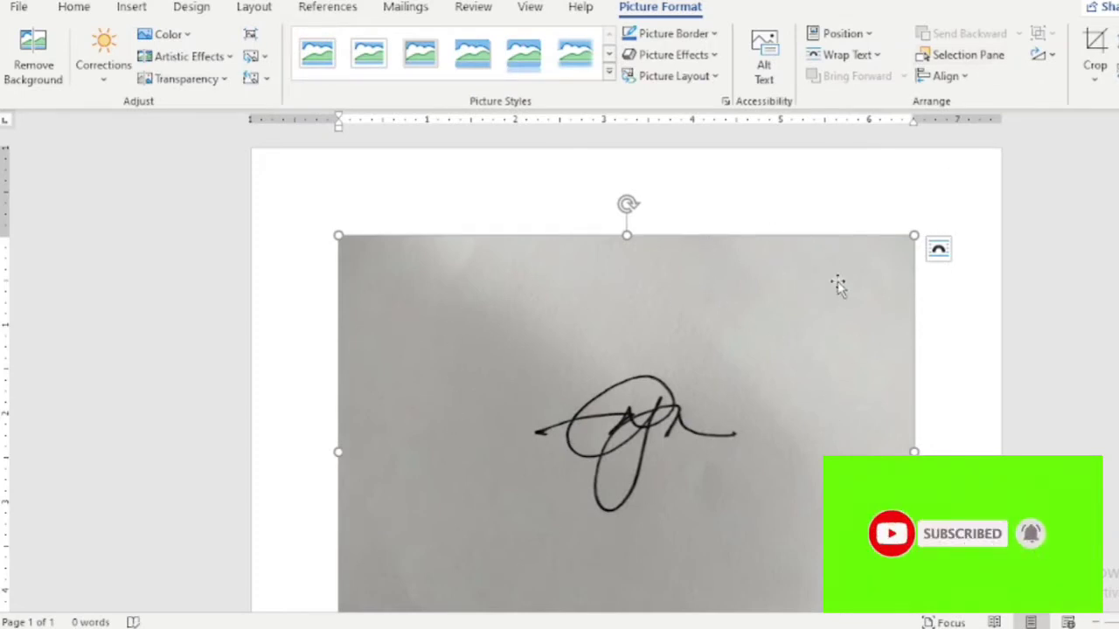
- Shrink the signature picture to about 5 inches wide and float it In Front of Text near the page's horizontal centre
mouse_move(912, 232)
mouse_down()
mouse_move(848, 288)
mouse_move(658, 341)
mouse_up()
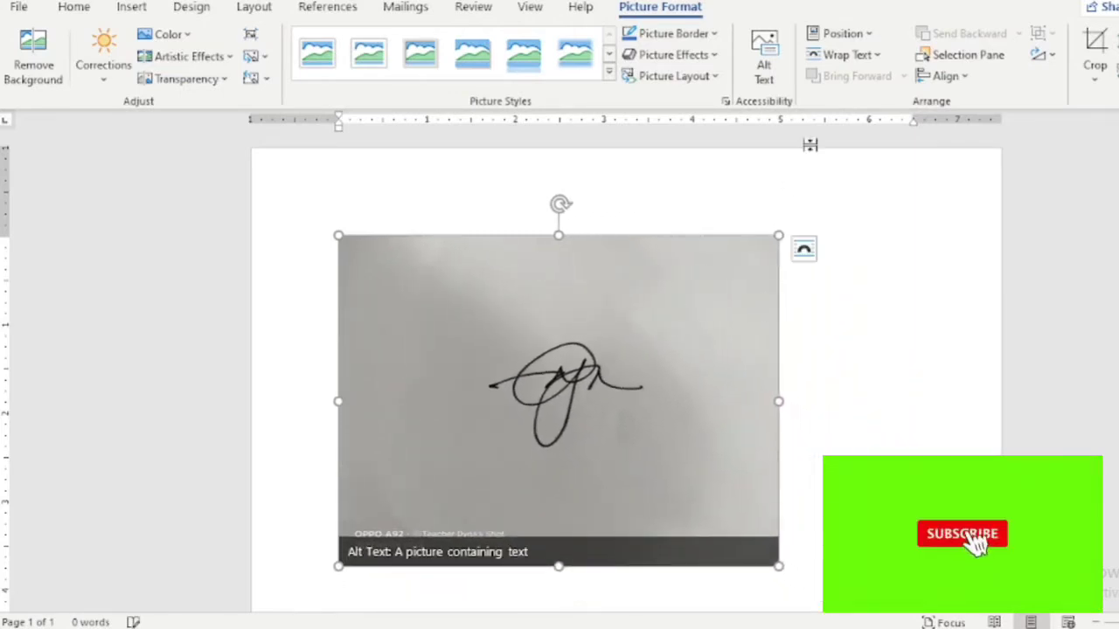
click(879, 56)
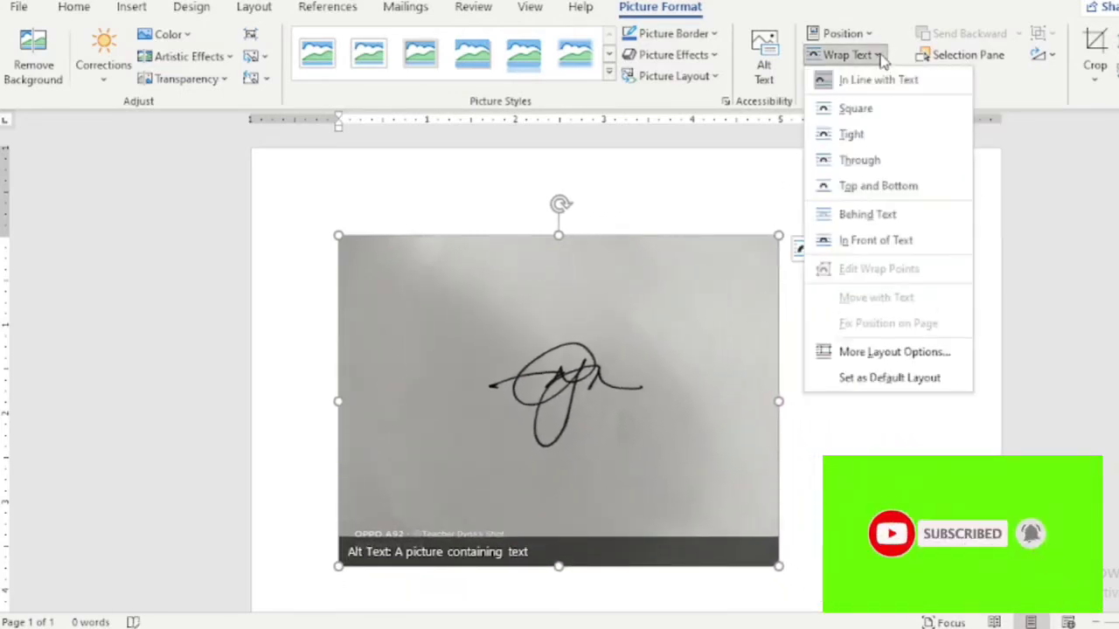
click(876, 240)
drag(624, 357, 679, 373)
click(912, 414)
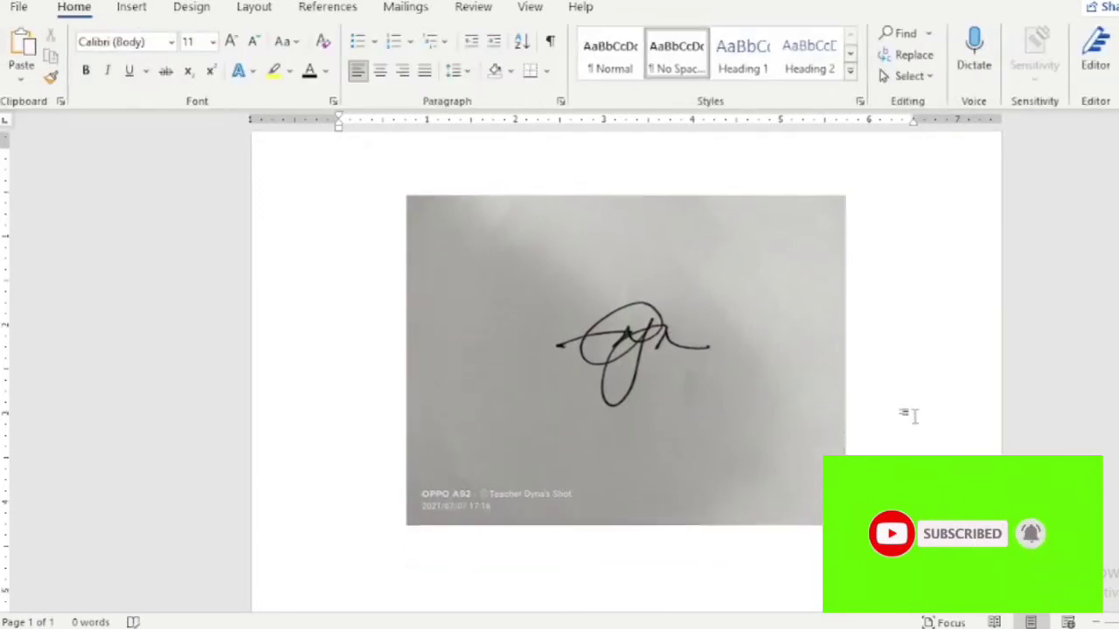
- Enter the signatory's full name in capitals as a centred line, moving the signature picture down to make room
scroll(913, 416, down, 2)
scroll(912, 414, up, 3)
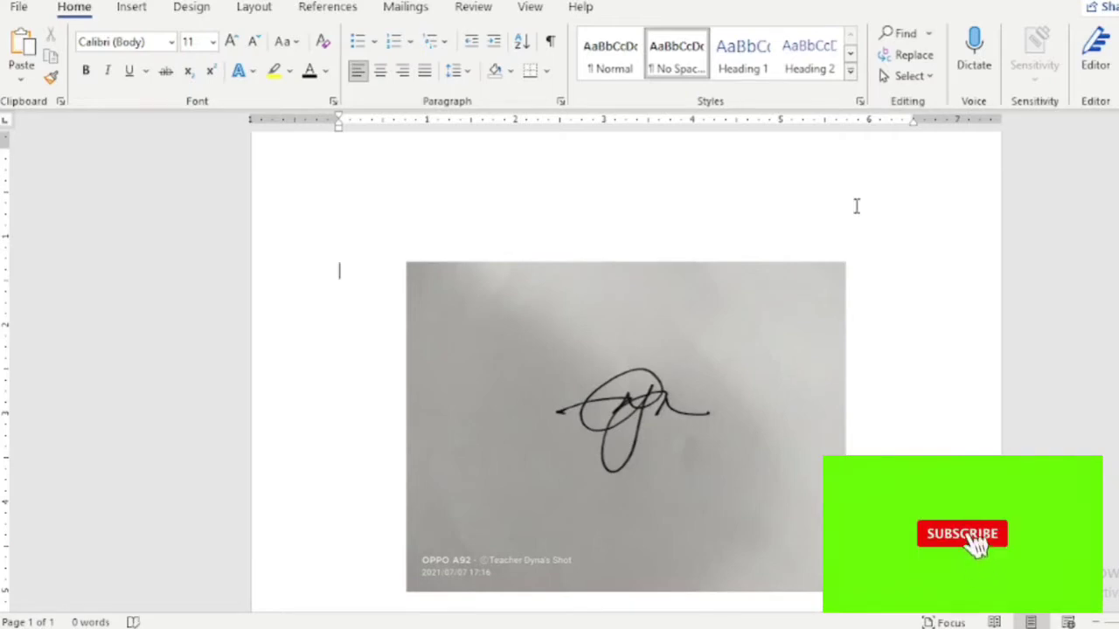
click(381, 70)
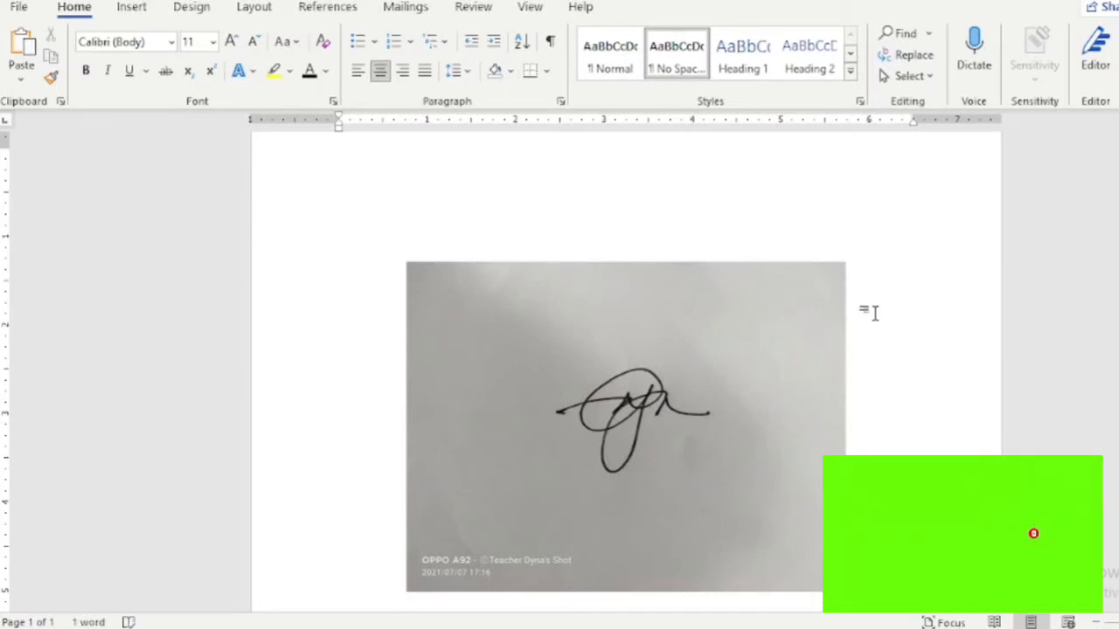
drag(748, 354, 745, 403)
click(675, 270)
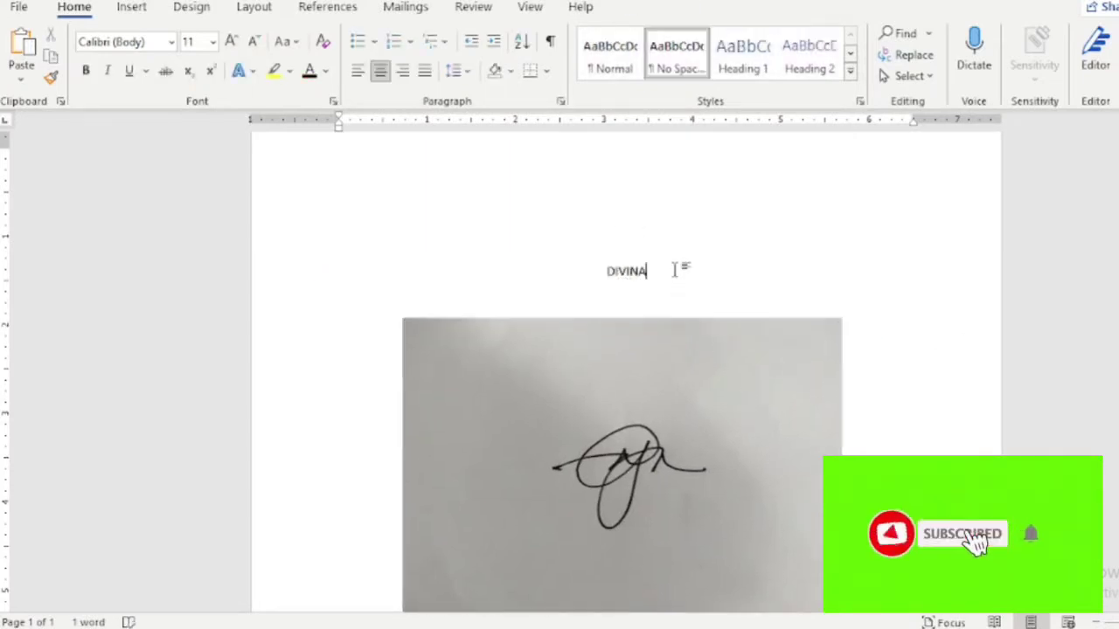
text(GARC)
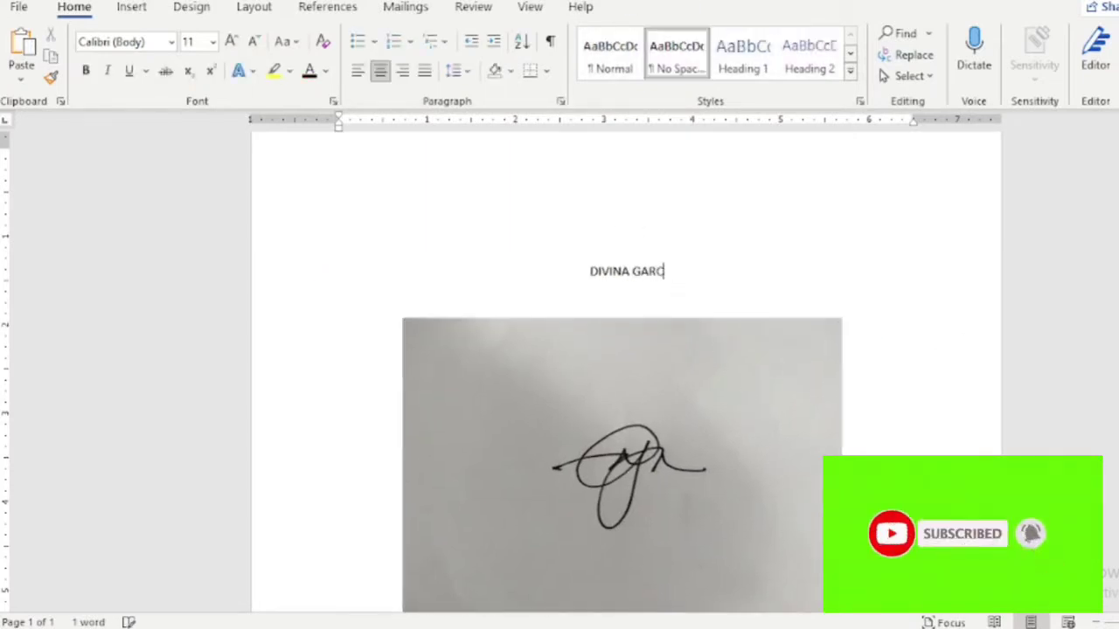
text(IA)
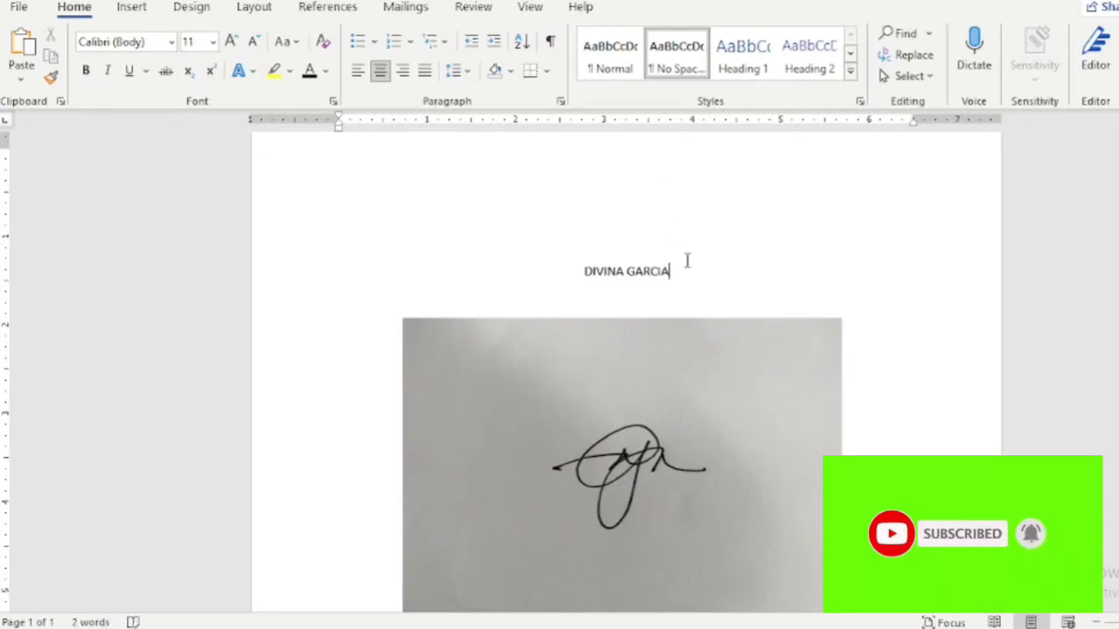
- Format the signatory's name in bold at 18 pt
mouse_move(672, 274)
mouse_down()
mouse_move(577, 278)
mouse_move(671, 273)
mouse_up()
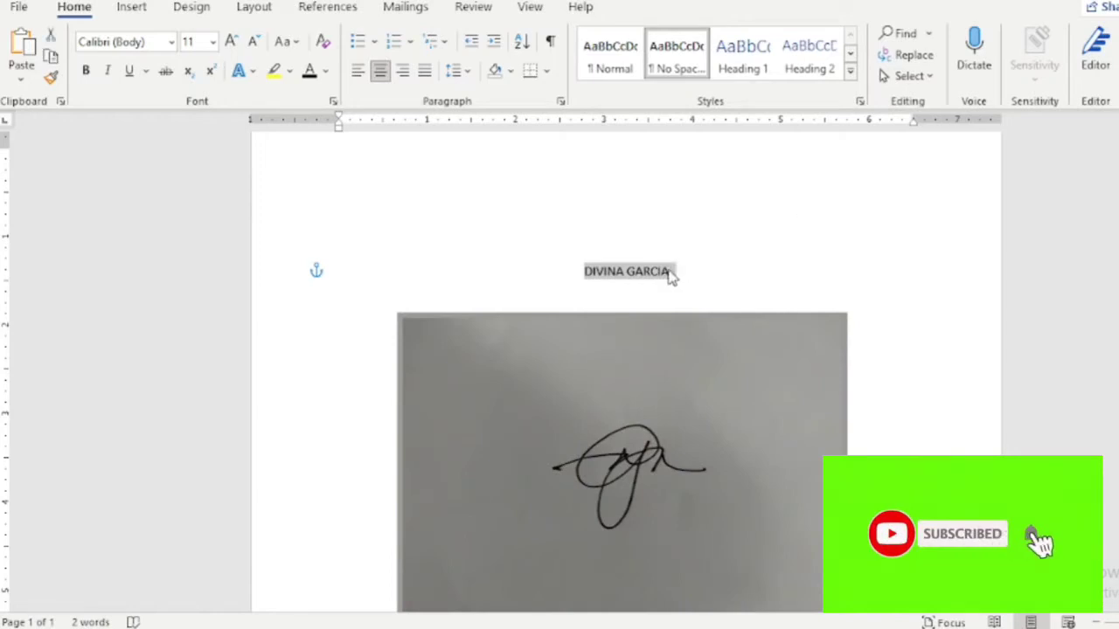
key(ctrl+shift+period)
key(ctrl+shift+period)
key(ctrl+shift+period)
key(ctrl+shift+period)
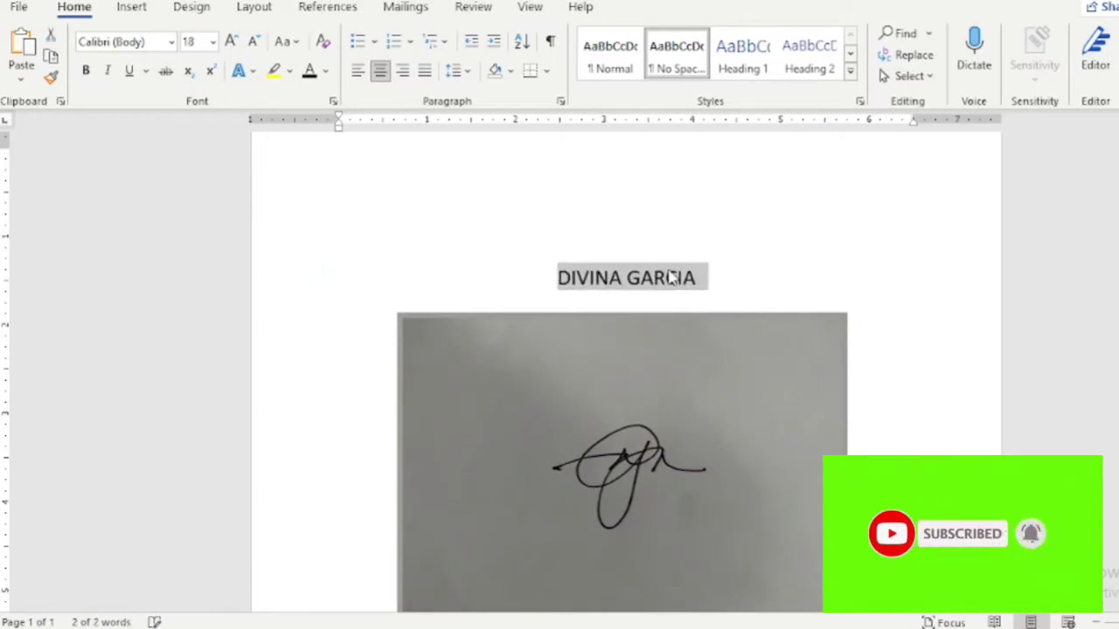
key(ctrl+b)
click(714, 236)
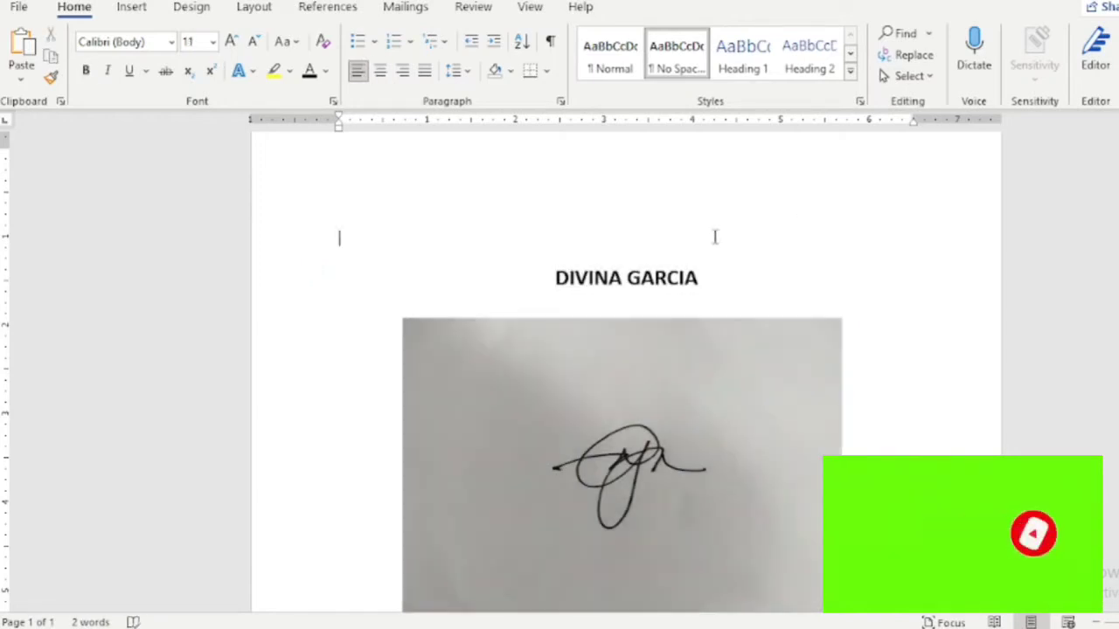
- Add blank lines above the name to lower it on the page, and move the signature picture up directly beneath it
key(Return)
key(Return)
key(Return)
key(Return)
click(556, 366)
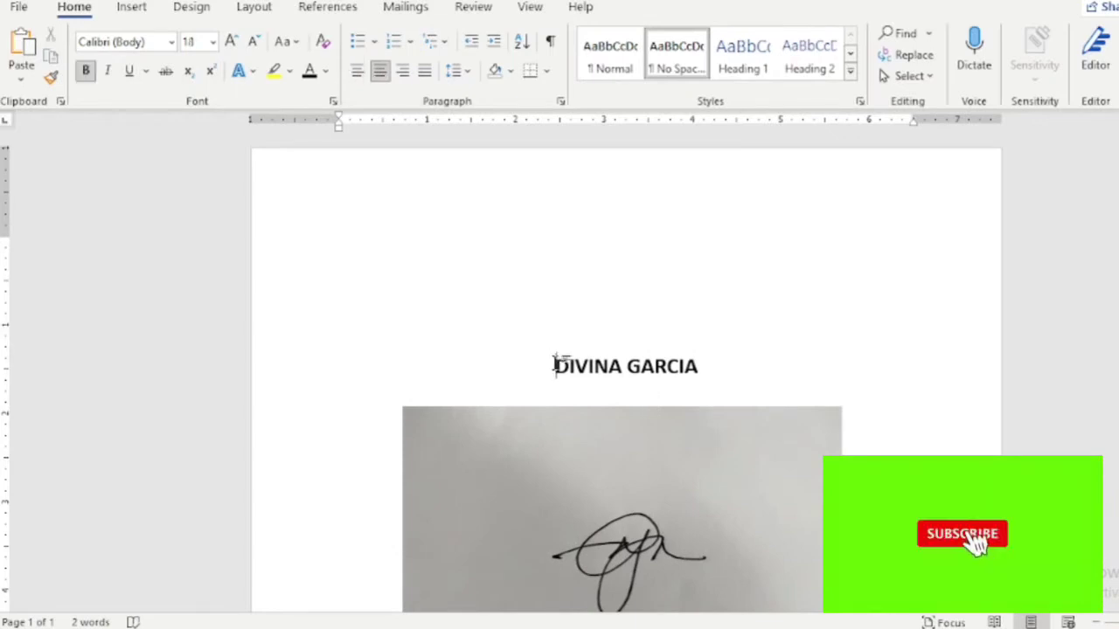
key(Return)
scroll(559, 375, down, 3)
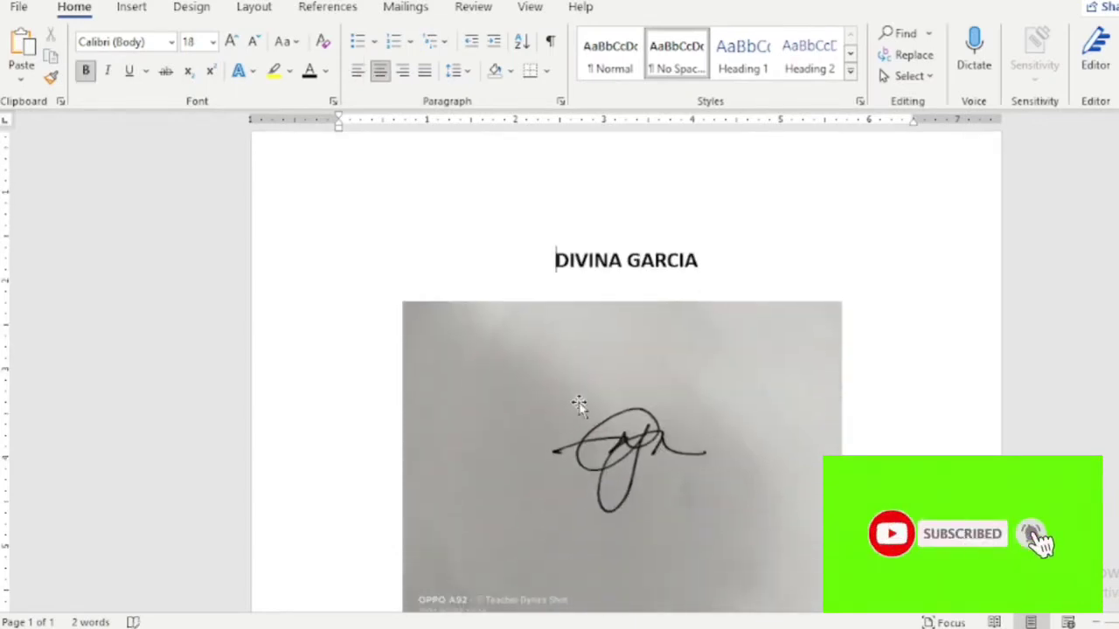
click(578, 404)
drag(669, 415, 669, 392)
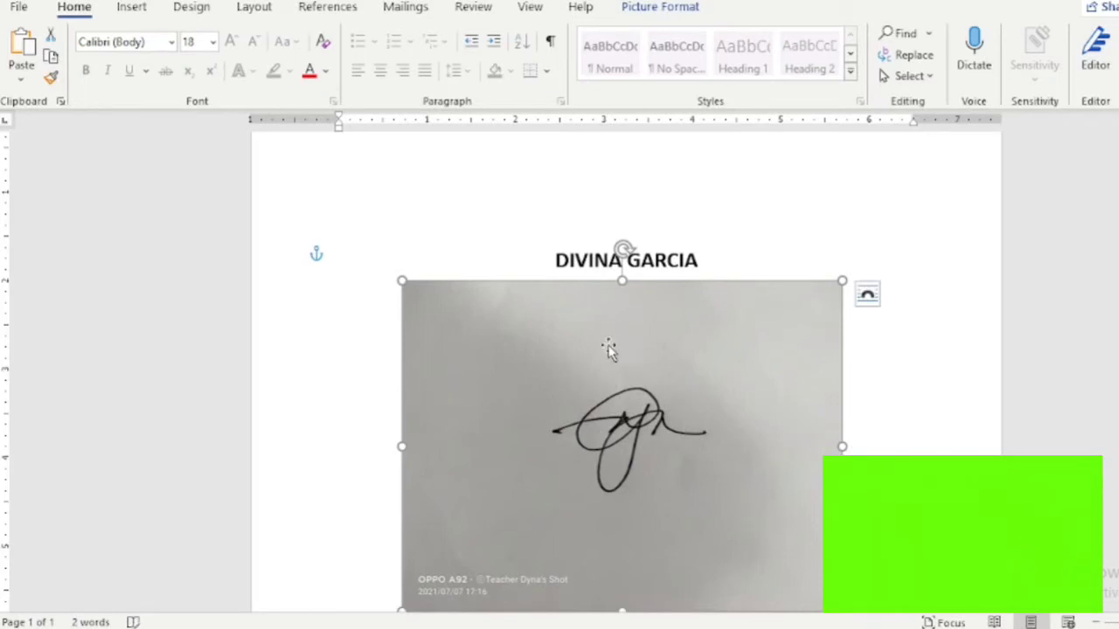
- Raise the signature picture's contrast in the picture correction options until the grey paper background turns white
click(660, 7)
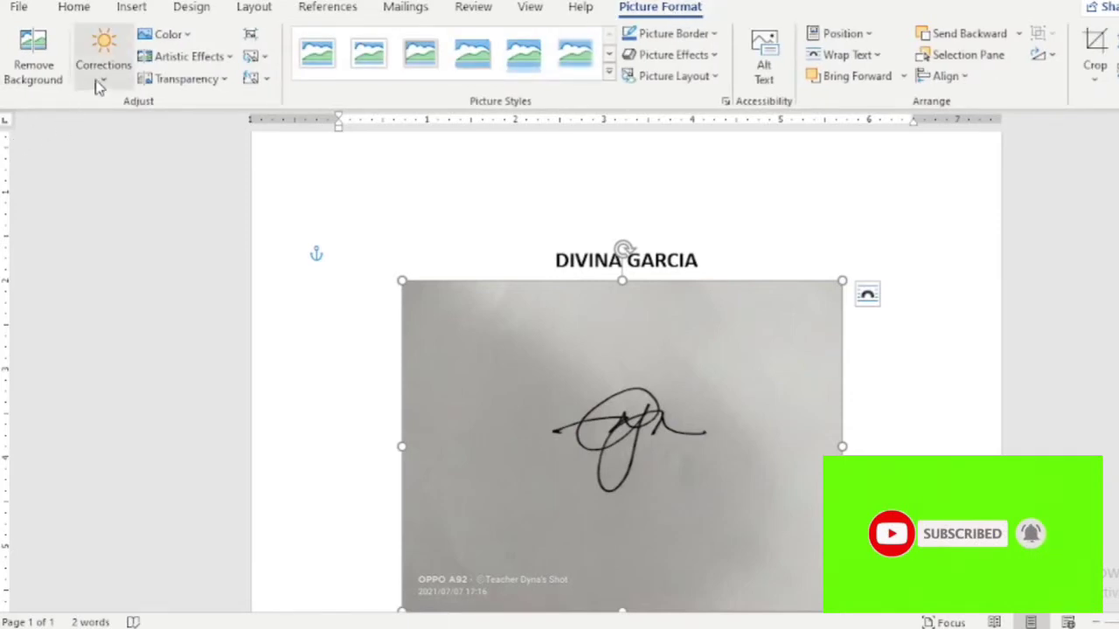
click(103, 82)
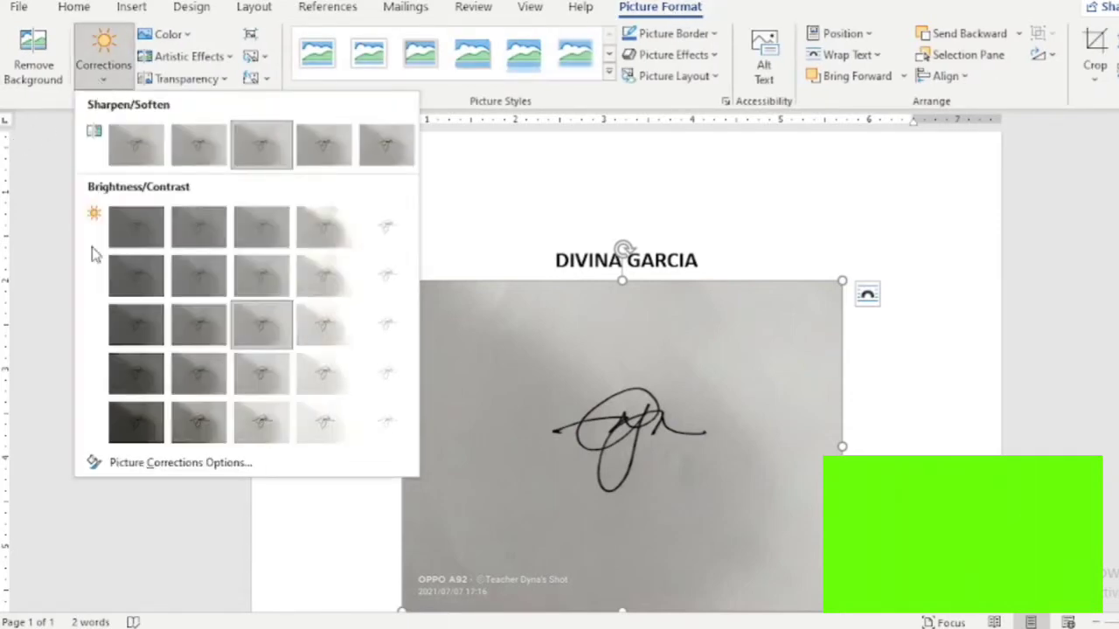
click(172, 463)
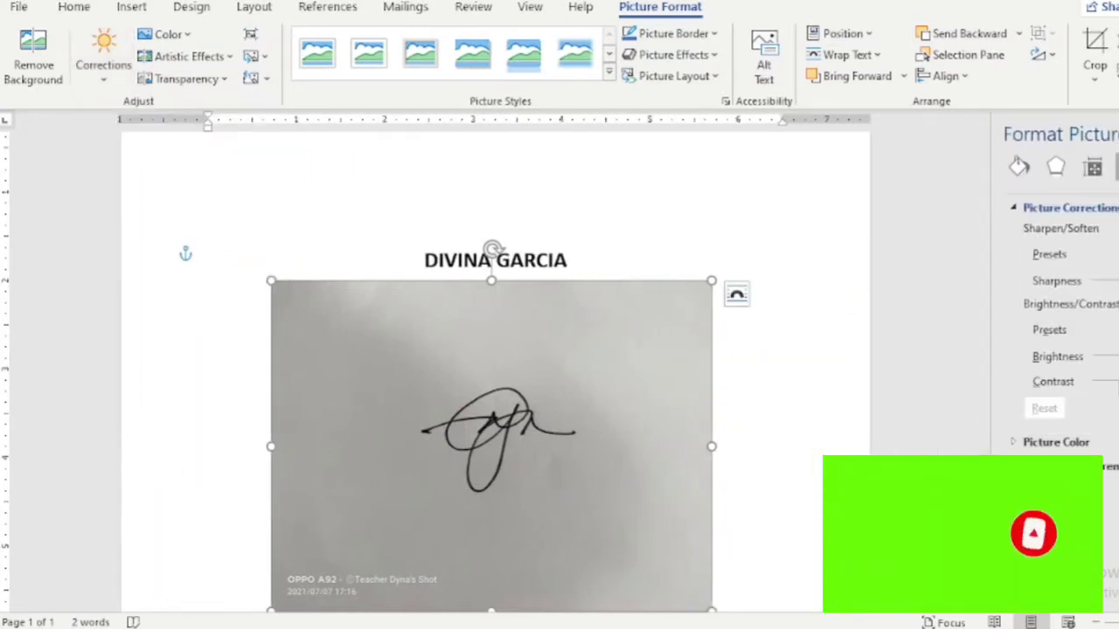
drag(1116, 381, 1118, 381)
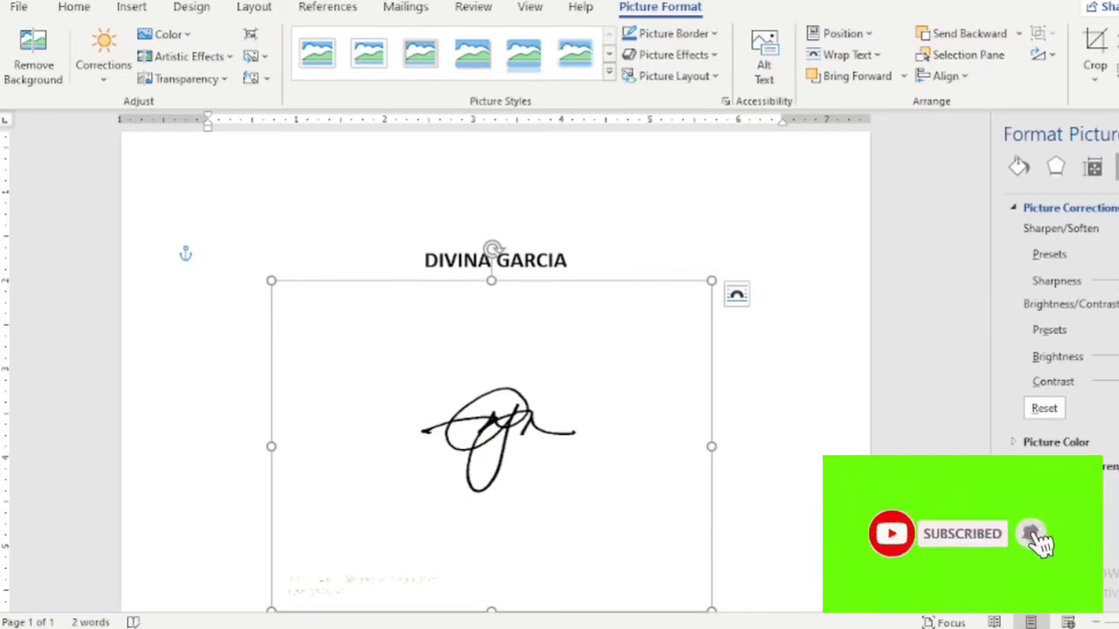
- Set the signature picture's white background as the transparent colour
drag(1118, 357, 1114, 357)
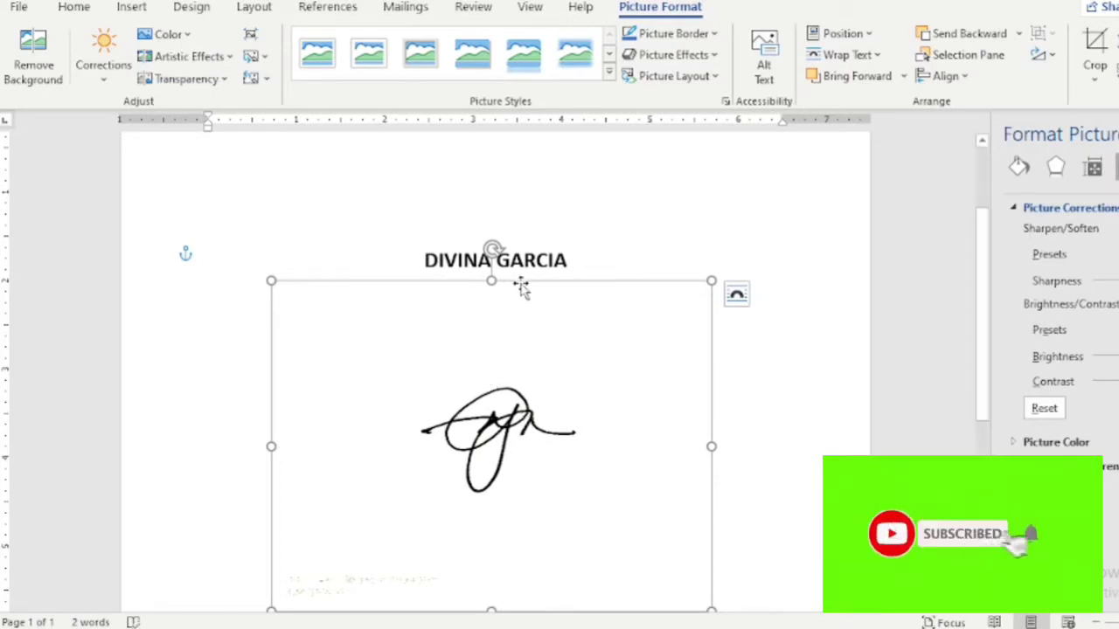
click(188, 38)
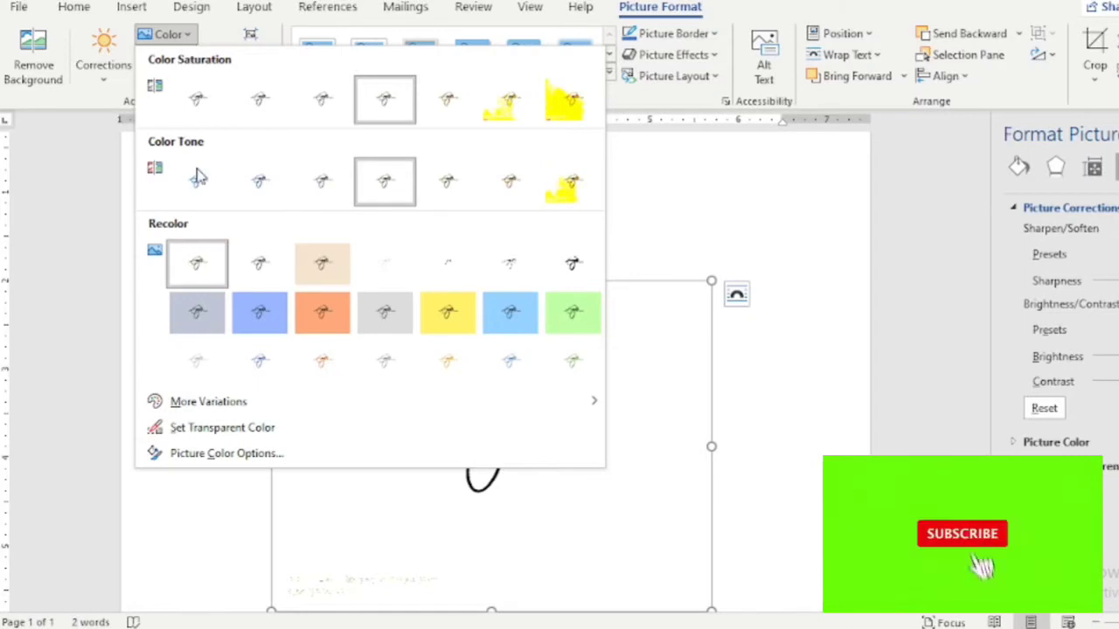
click(186, 430)
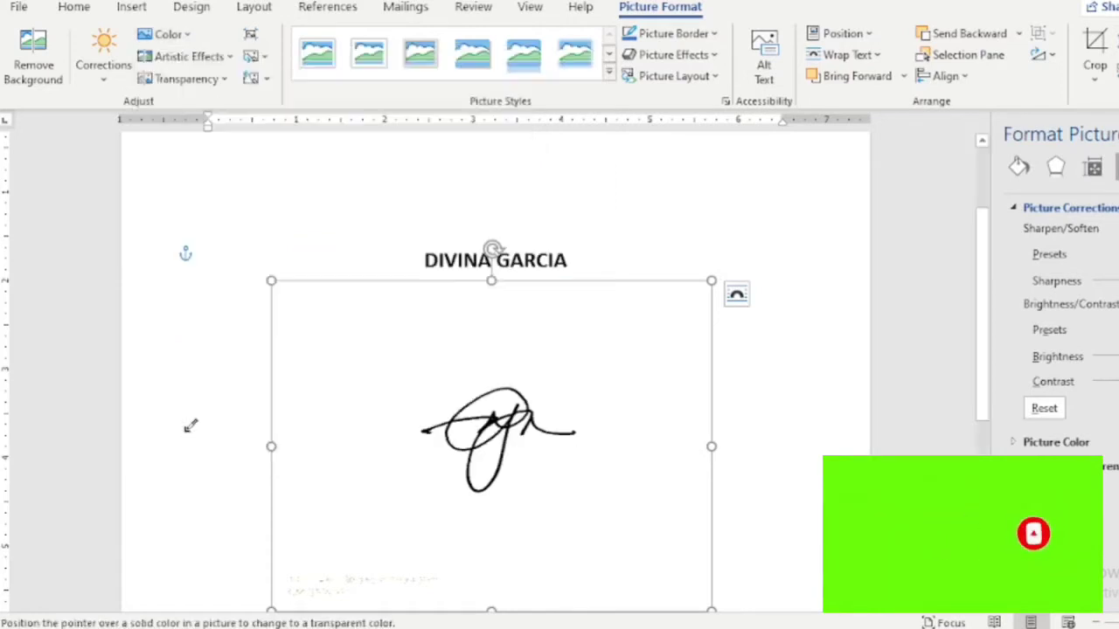
click(343, 371)
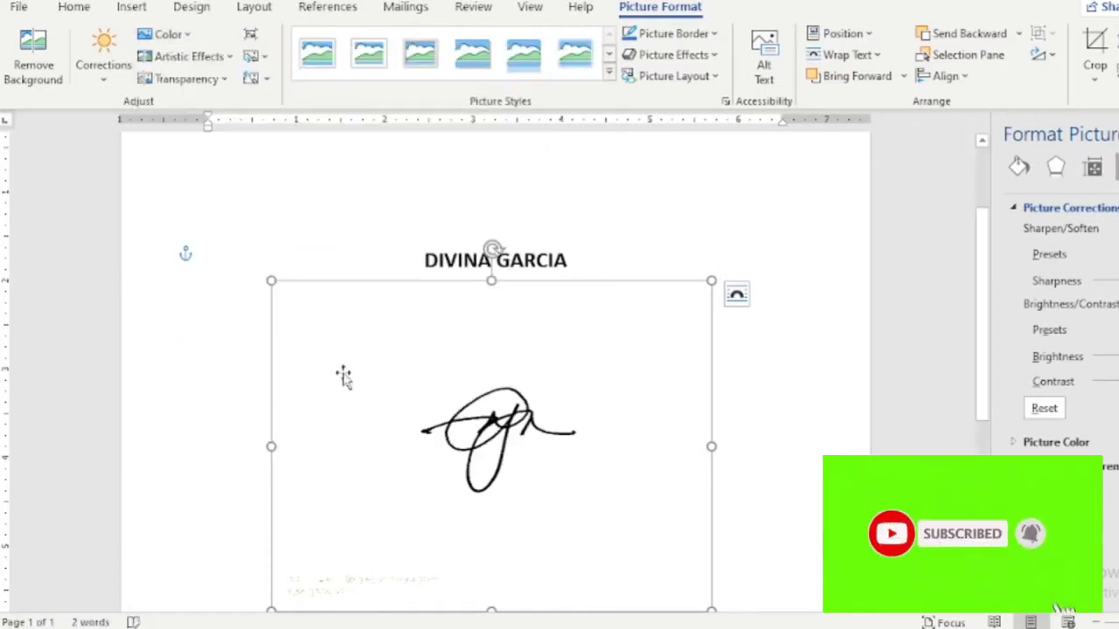
- Move the signature picture up so that the signature overlaps the printed name
mouse_move(402, 376)
mouse_down()
mouse_move(395, 224)
mouse_move(404, 154)
mouse_up()
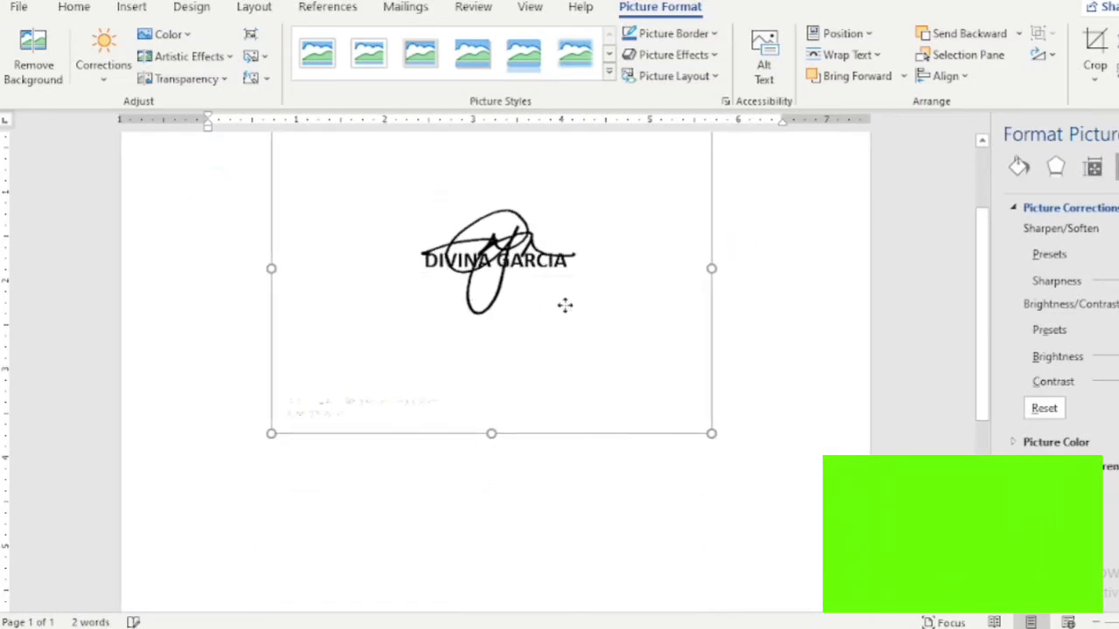
drag(565, 306, 564, 287)
scroll(520, 476, up, 3)
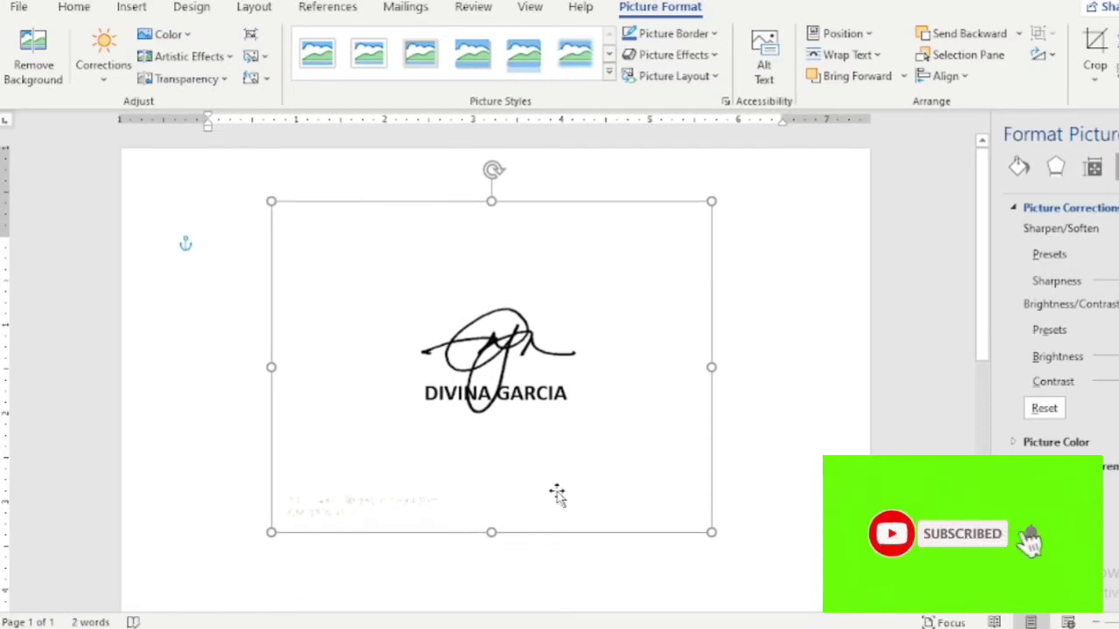
click(853, 415)
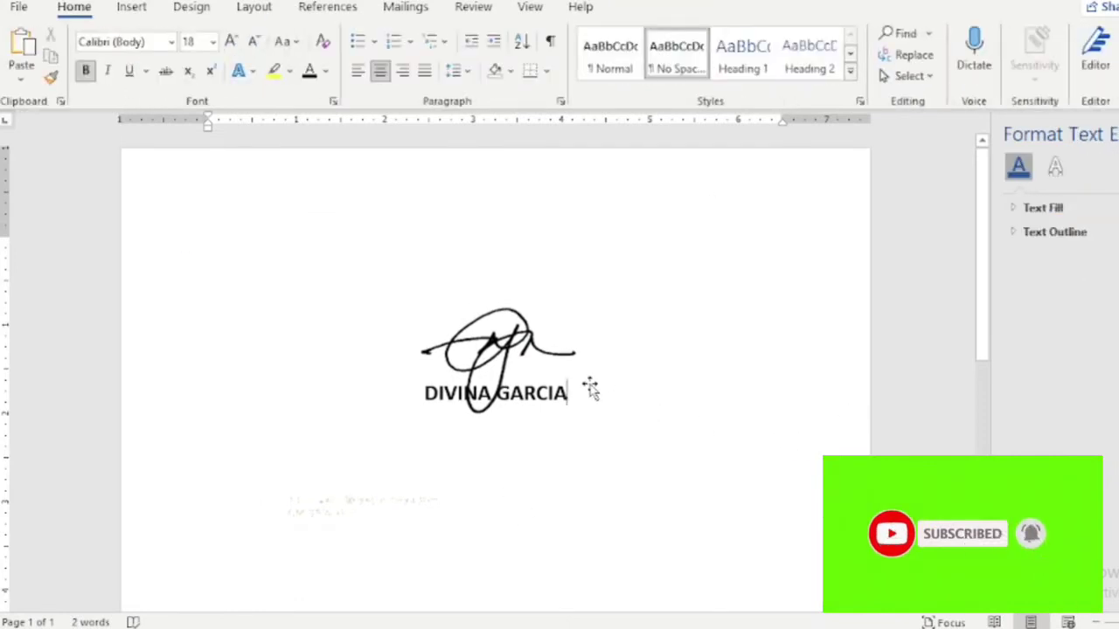
- Nudge the signature picture slightly left and down so the strokes cross the printed name
click(505, 340)
mouse_move(505, 341)
mouse_down()
mouse_move(505, 350)
mouse_move(472, 333)
mouse_move(511, 306)
mouse_move(514, 367)
mouse_move(501, 332)
mouse_move(506, 345)
mouse_up()
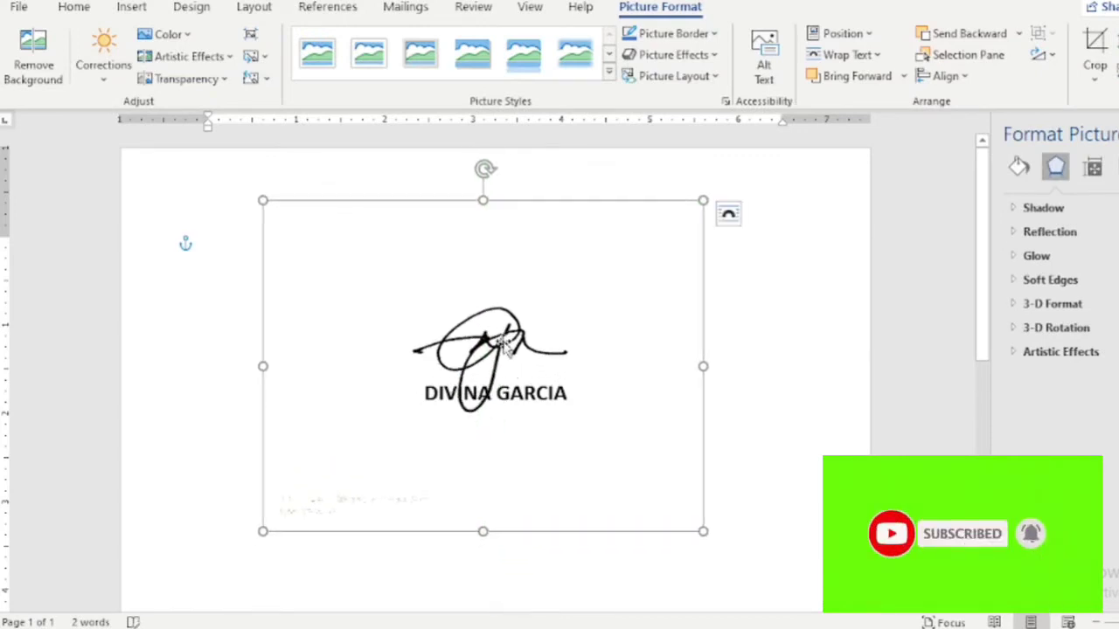
click(744, 376)
click(494, 358)
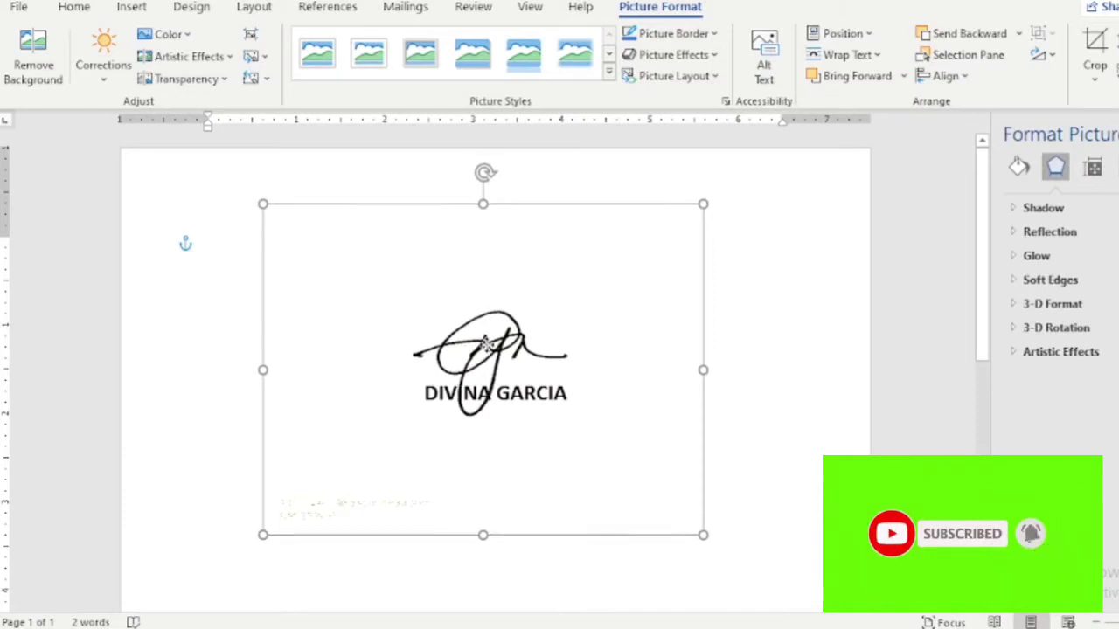
drag(460, 350, 462, 364)
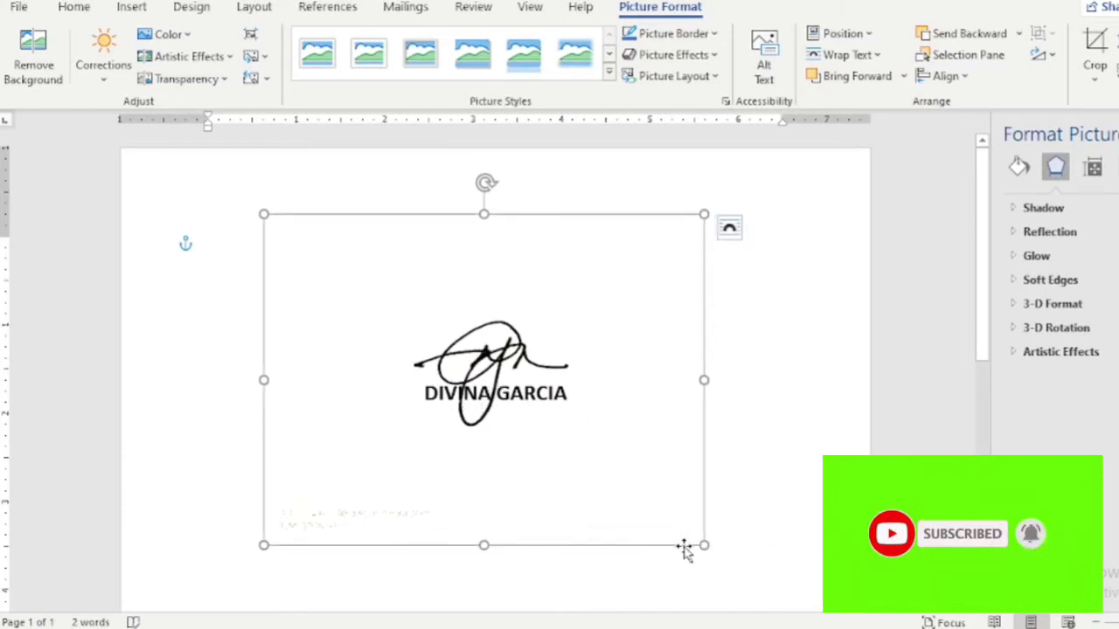
- Shrink the signature picture proportionally to about 4 inches wide and reposition the signature over the printed name
mouse_move(704, 545)
mouse_down()
mouse_move(571, 422)
mouse_move(622, 482)
mouse_up()
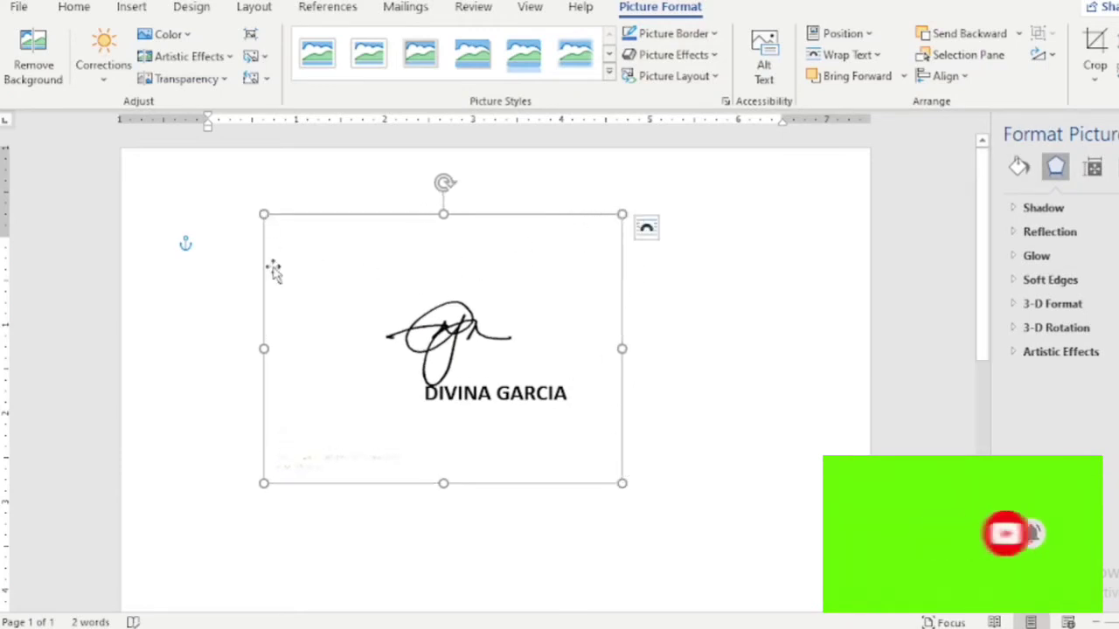
mouse_move(262, 483)
mouse_down()
mouse_move(307, 445)
mouse_move(268, 467)
mouse_move(268, 478)
mouse_up()
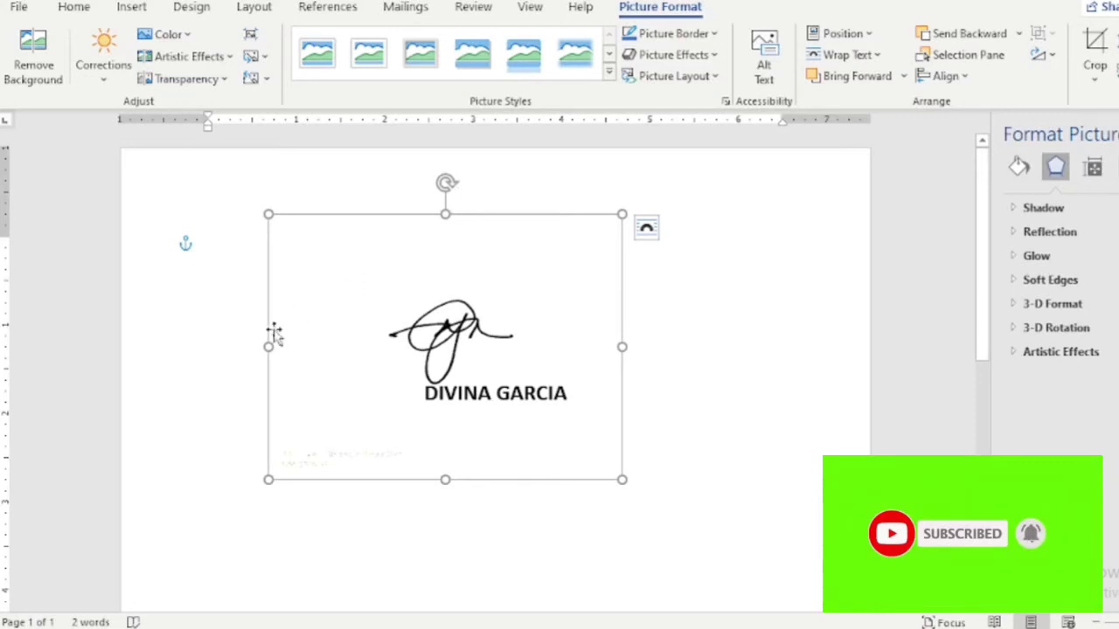
mouse_move(435, 349)
mouse_down()
mouse_move(455, 370)
mouse_move(479, 355)
mouse_up()
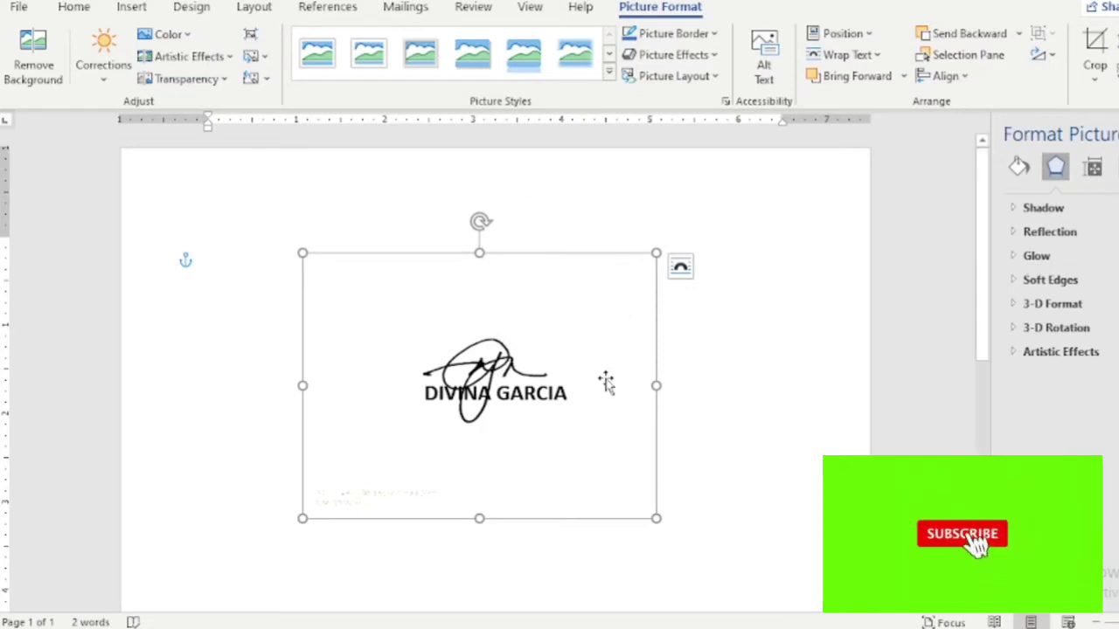
- Save the signature picture as a Portable Network Graphics file named sIGNATURE in the Documents folder
right_click(564, 342)
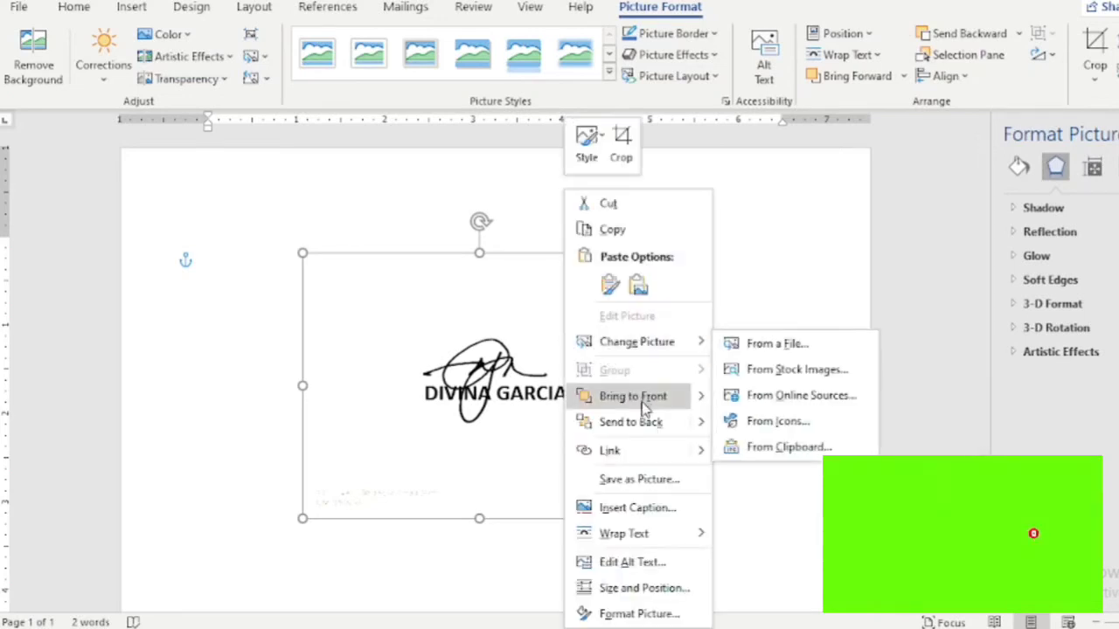
click(640, 480)
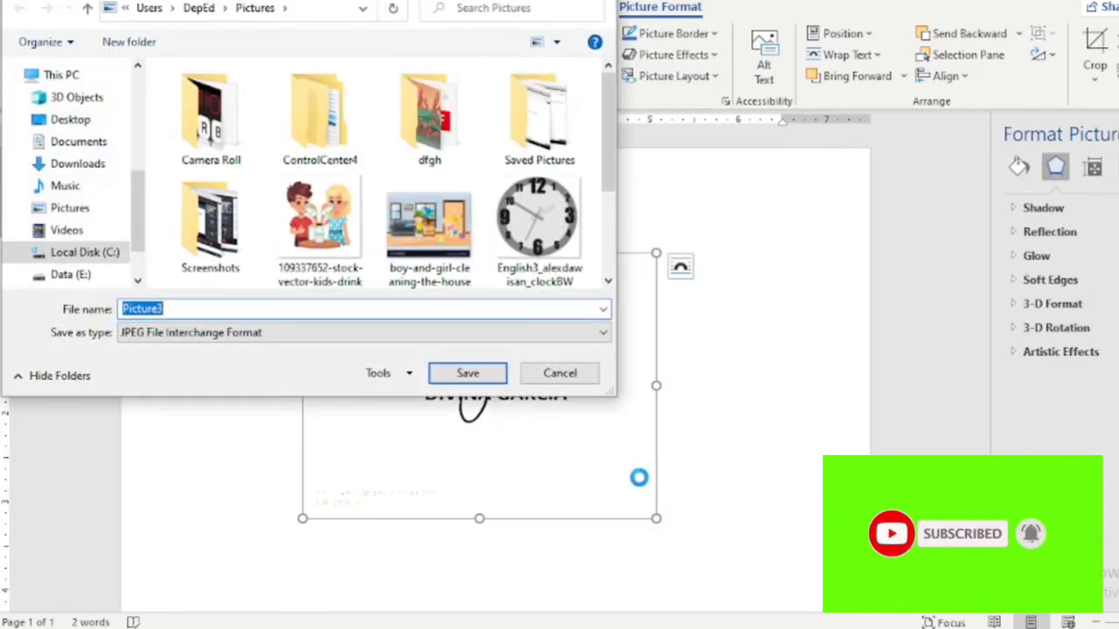
click(601, 338)
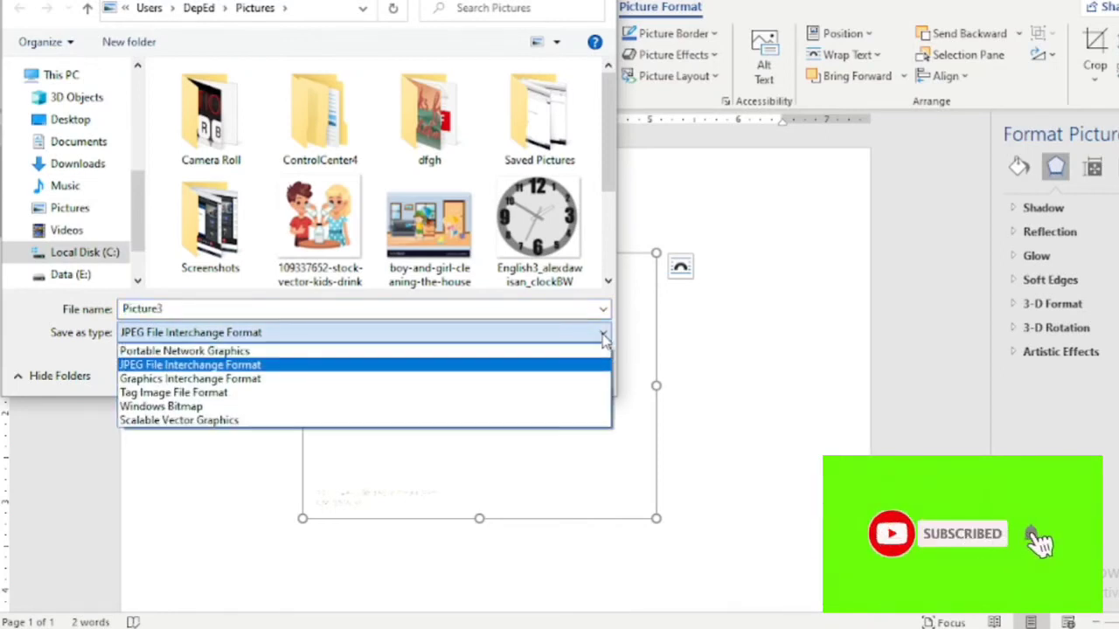
click(384, 353)
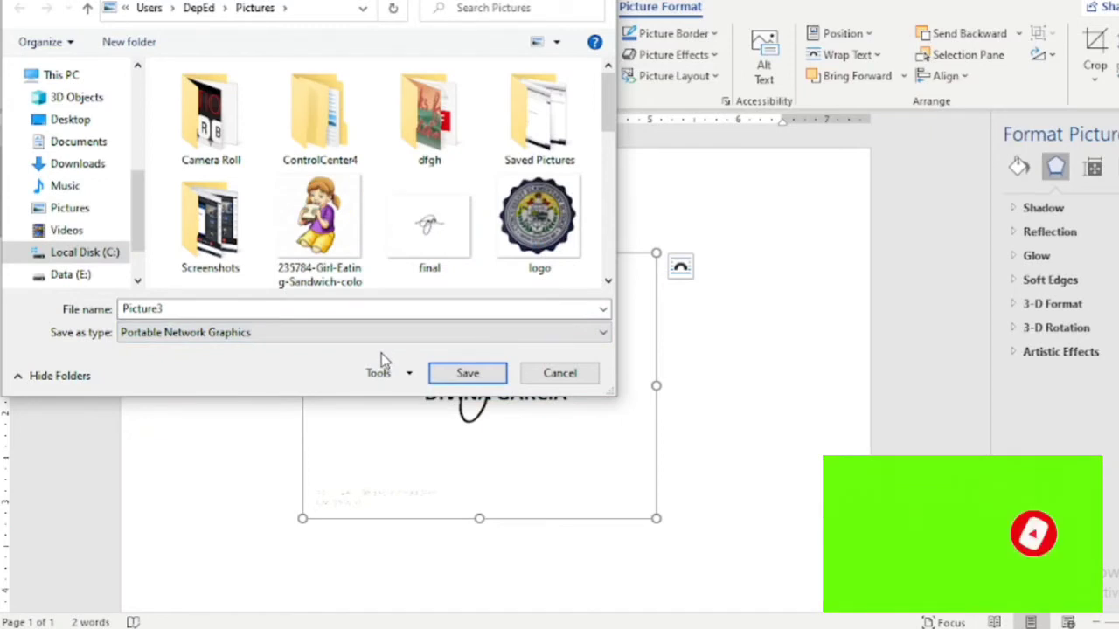
click(358, 311)
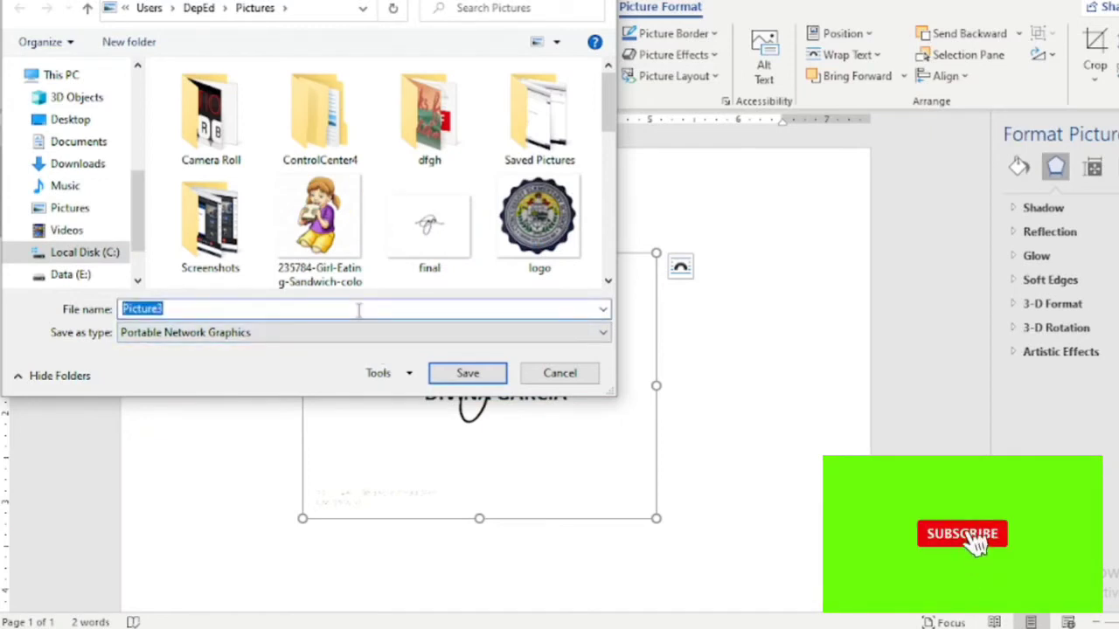
text(sIGNATURE)
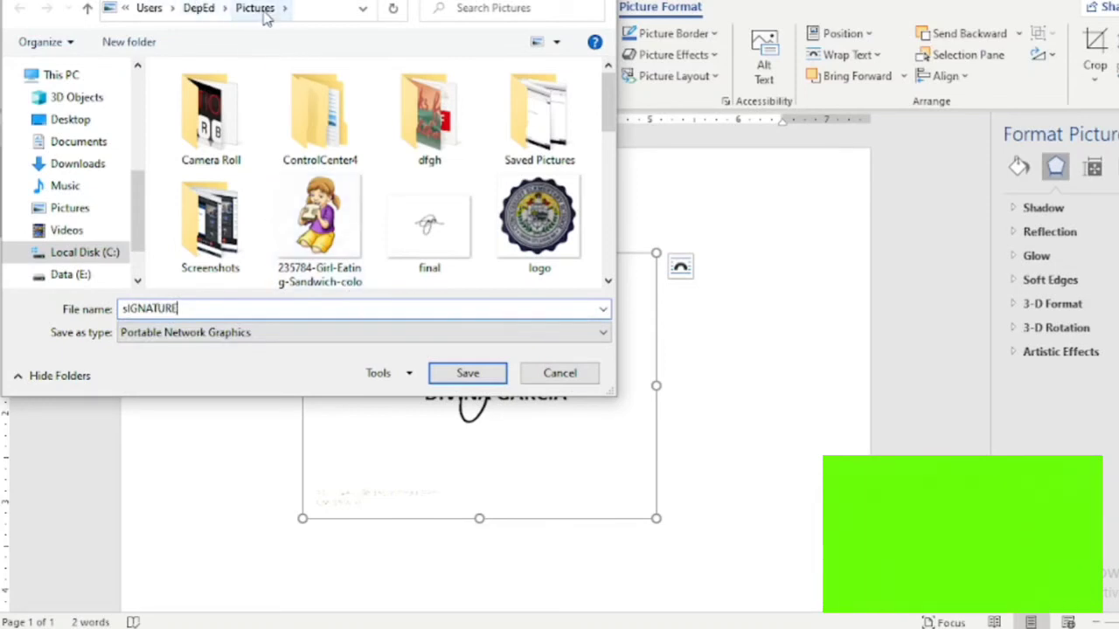
click(79, 142)
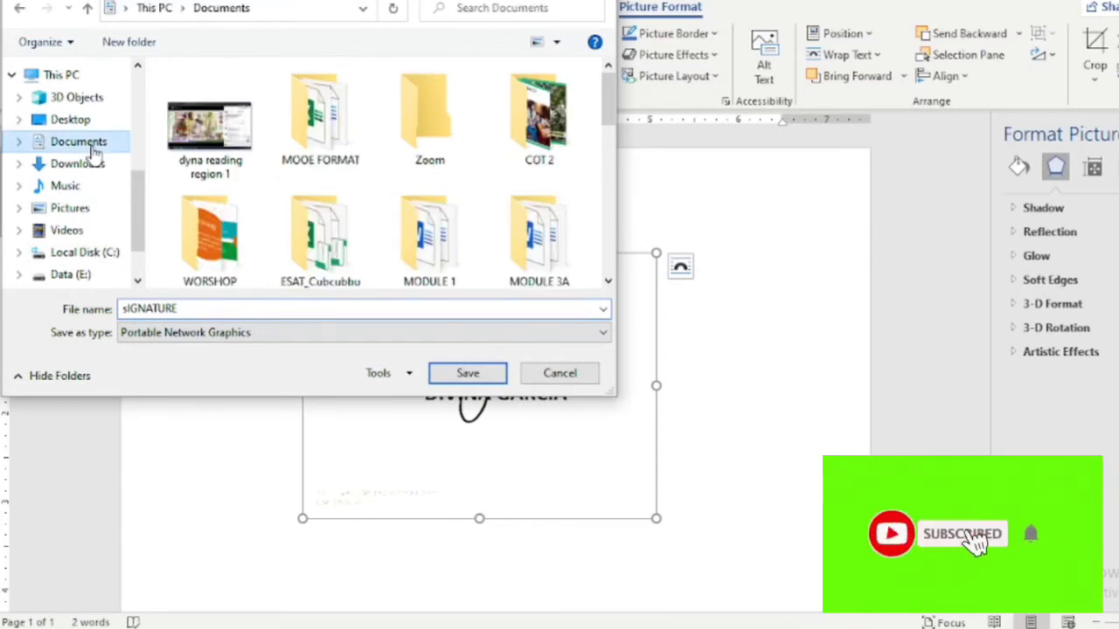
click(469, 373)
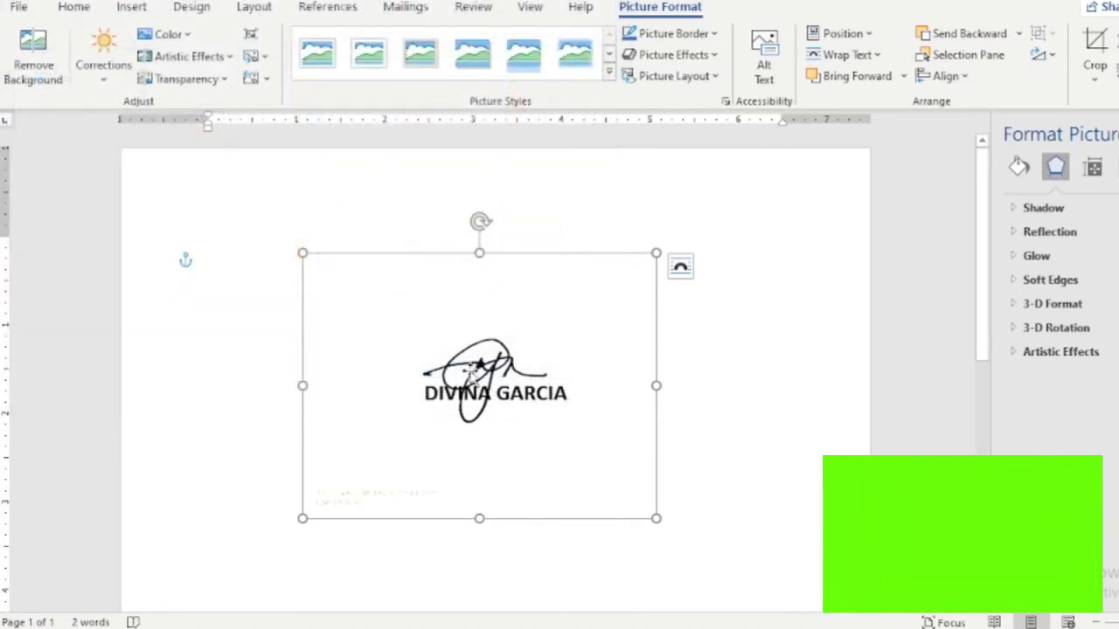
- Delete the signature picture from the page, keeping the printed name
click(803, 402)
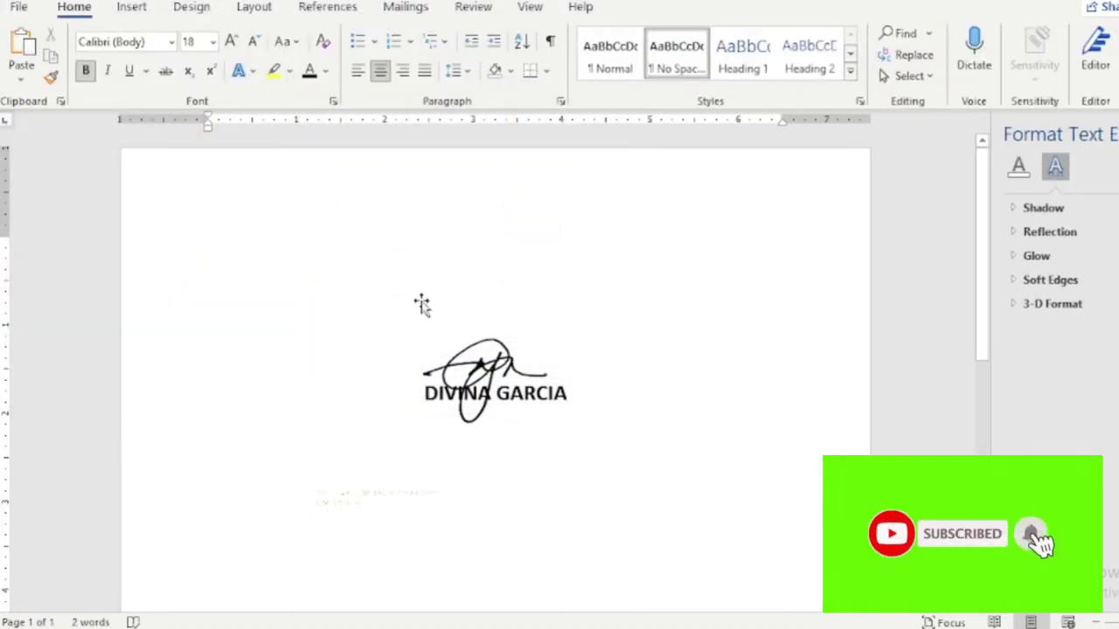
click(448, 356)
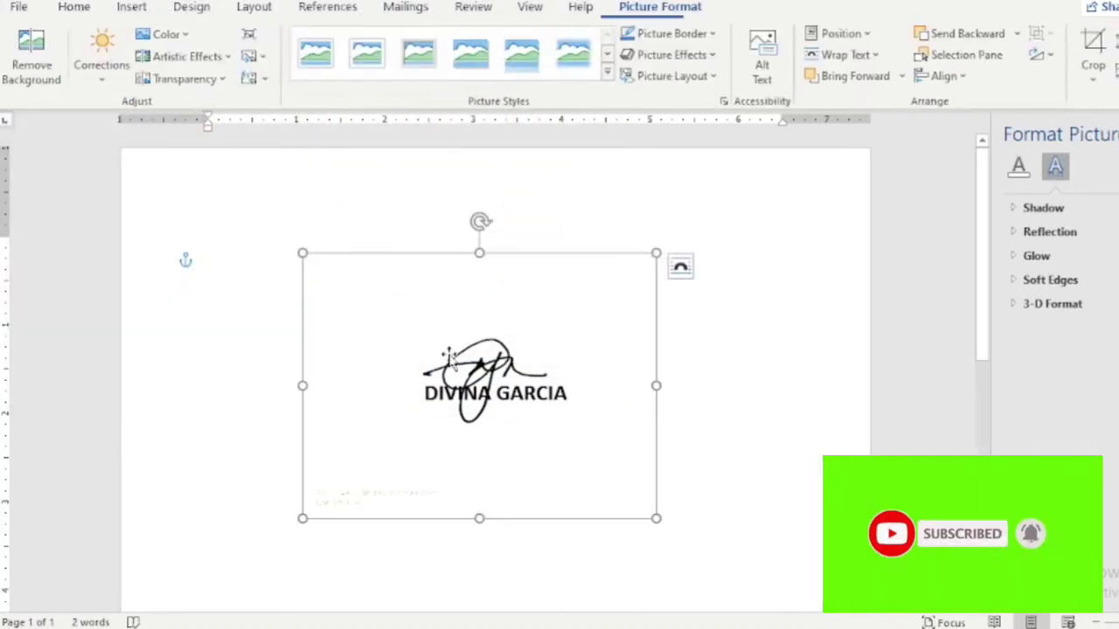
key(Delete)
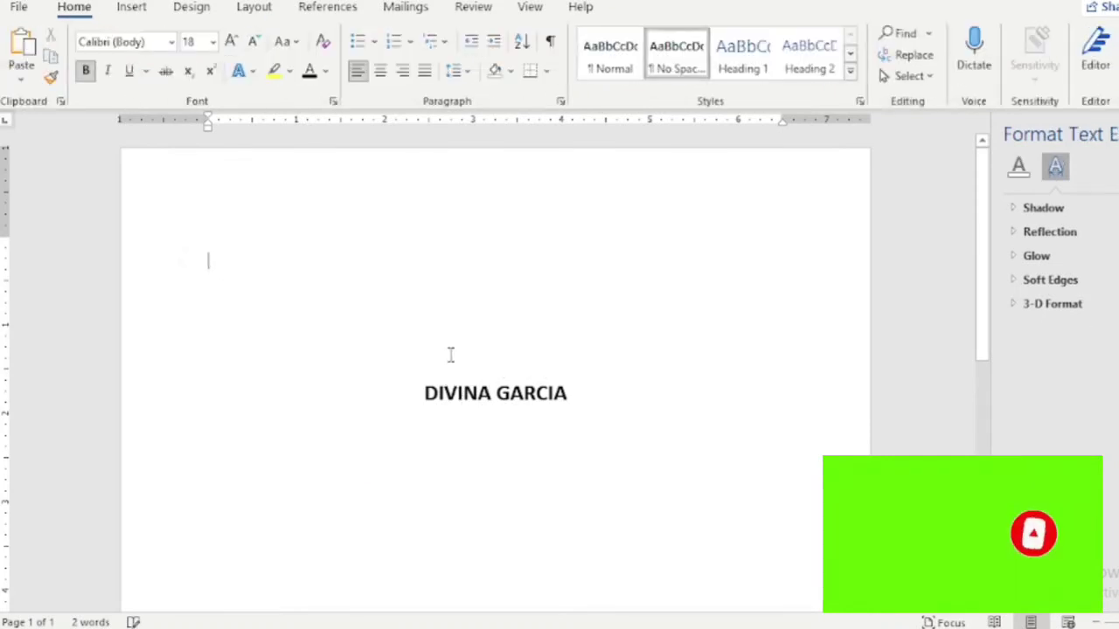
- Insert the sIGNATURE picture from the Documents folder into the document
click(133, 7)
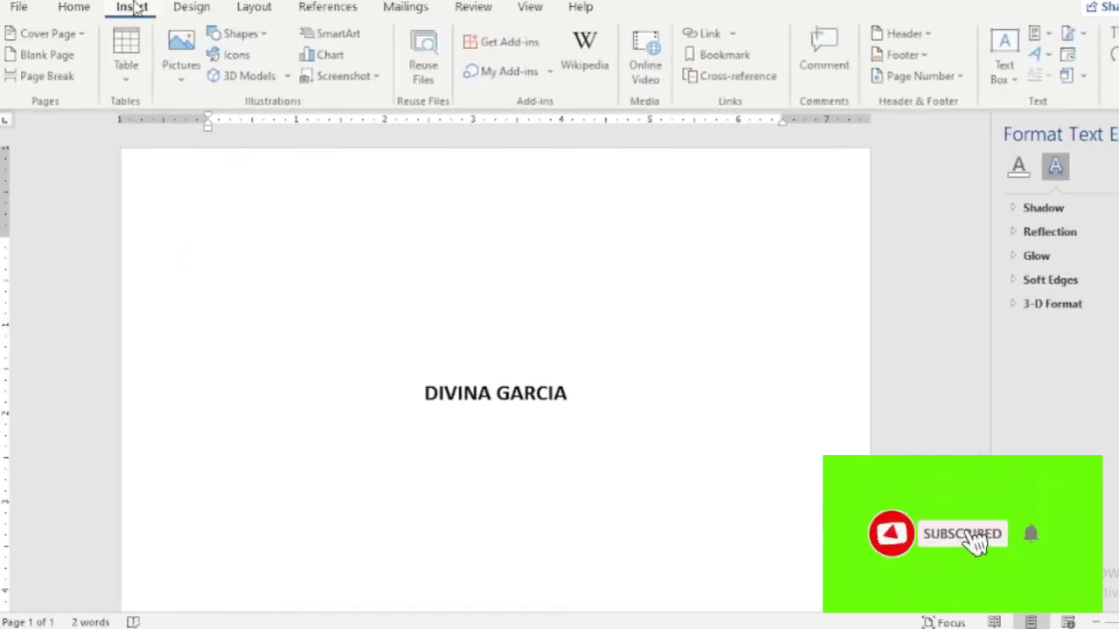
click(181, 81)
click(214, 133)
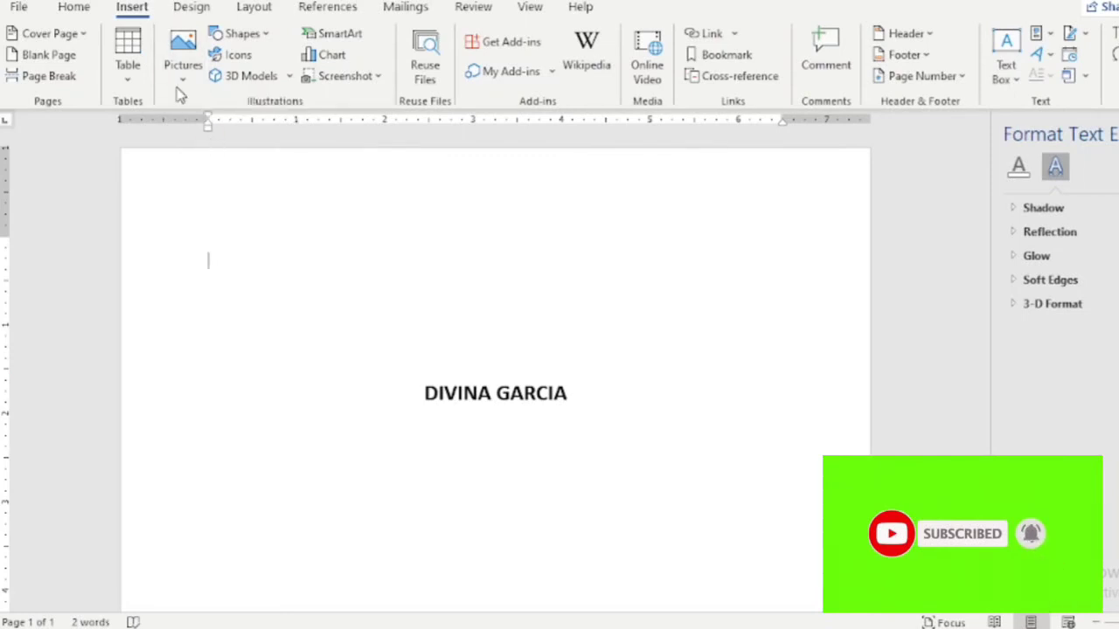
click(96, 142)
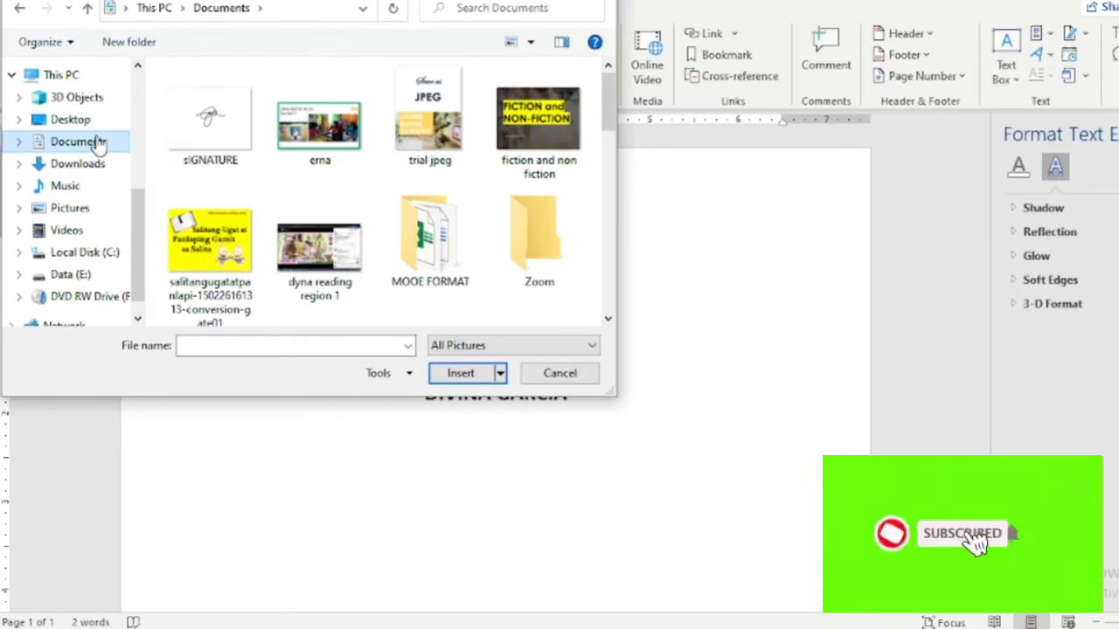
click(234, 122)
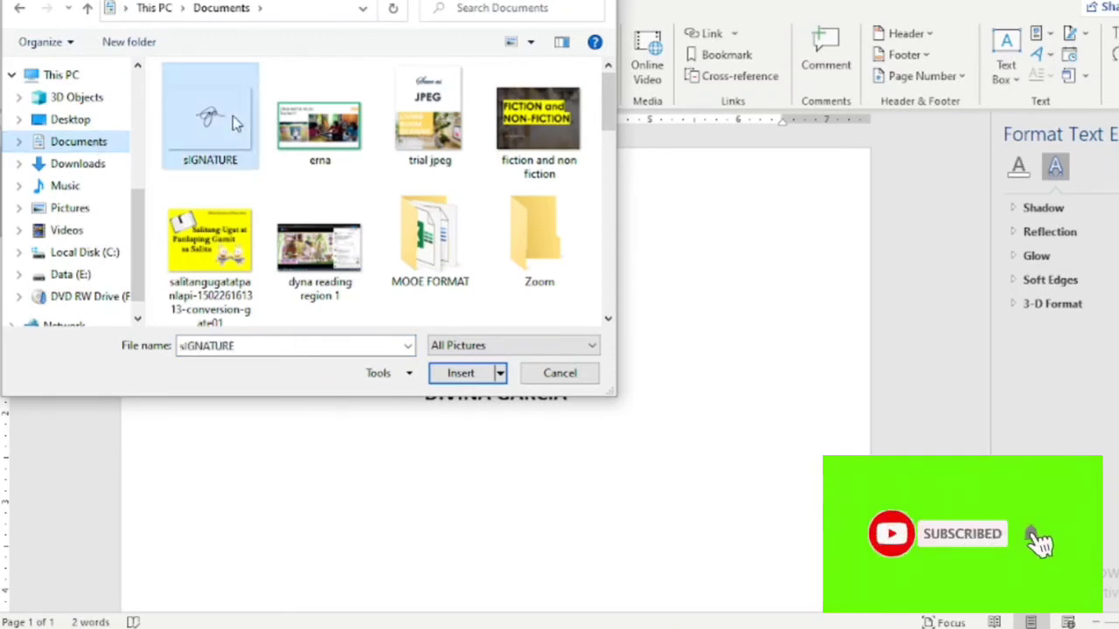
click(461, 374)
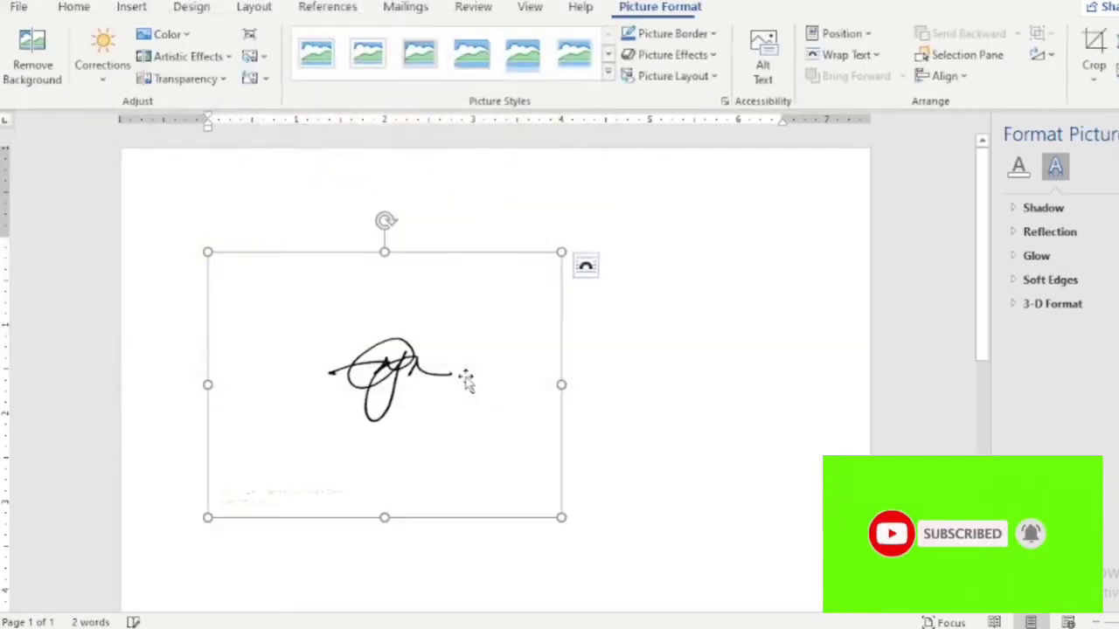
- Set the inserted signature's text wrapping to In Front of Text and position it over the printed name
mouse_move(467, 382)
mouse_down()
mouse_move(472, 477)
mouse_move(524, 419)
mouse_up()
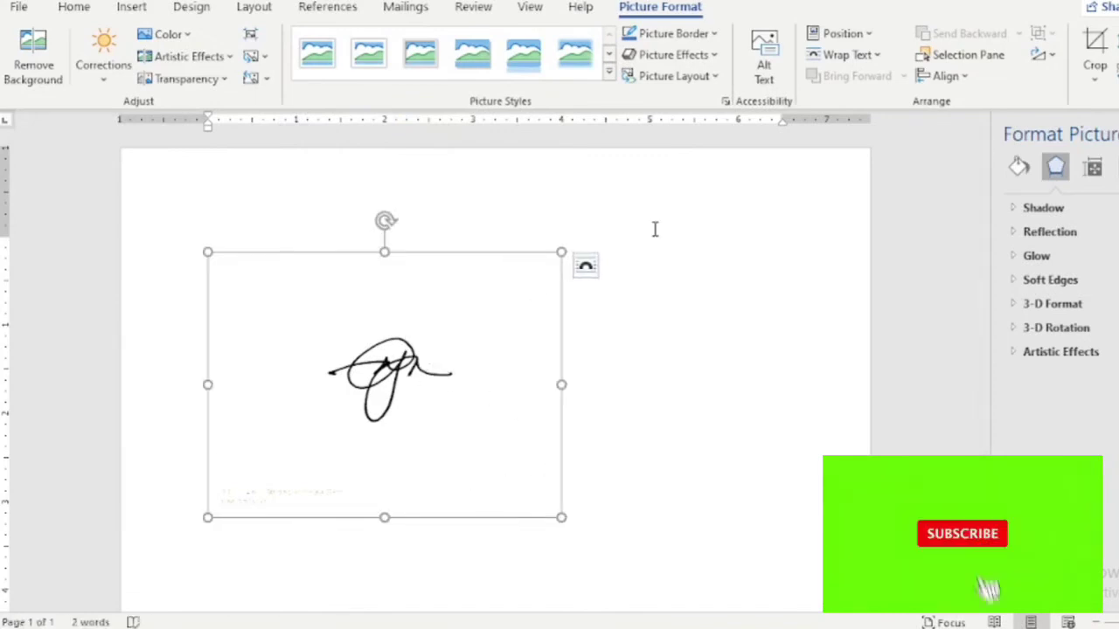
click(848, 54)
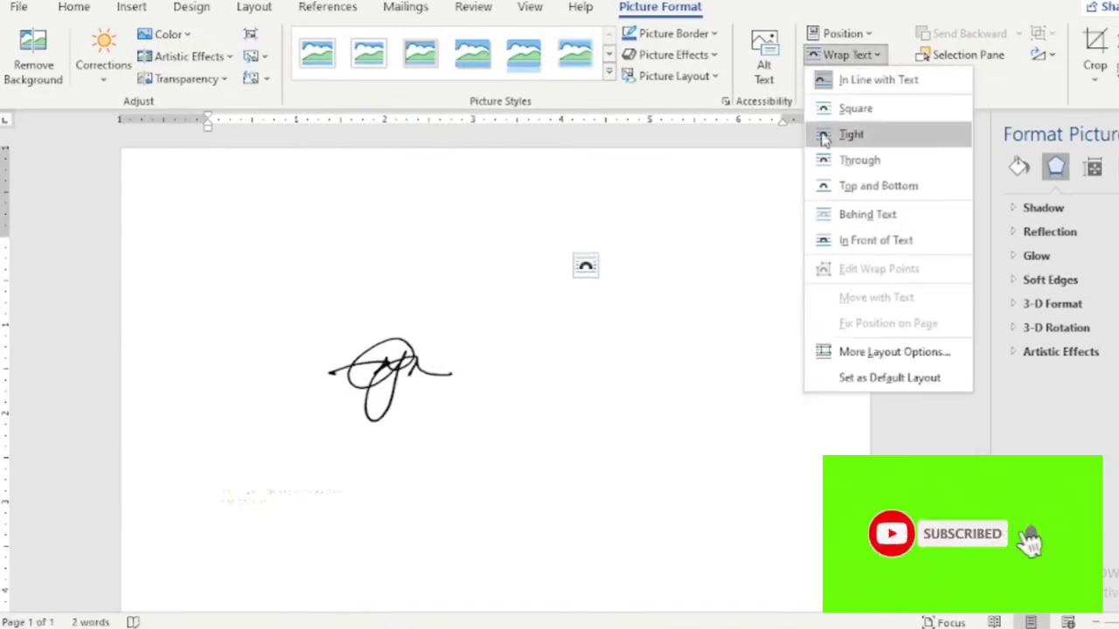
click(853, 240)
mouse_move(362, 379)
mouse_down()
mouse_move(467, 342)
mouse_move(476, 378)
mouse_up()
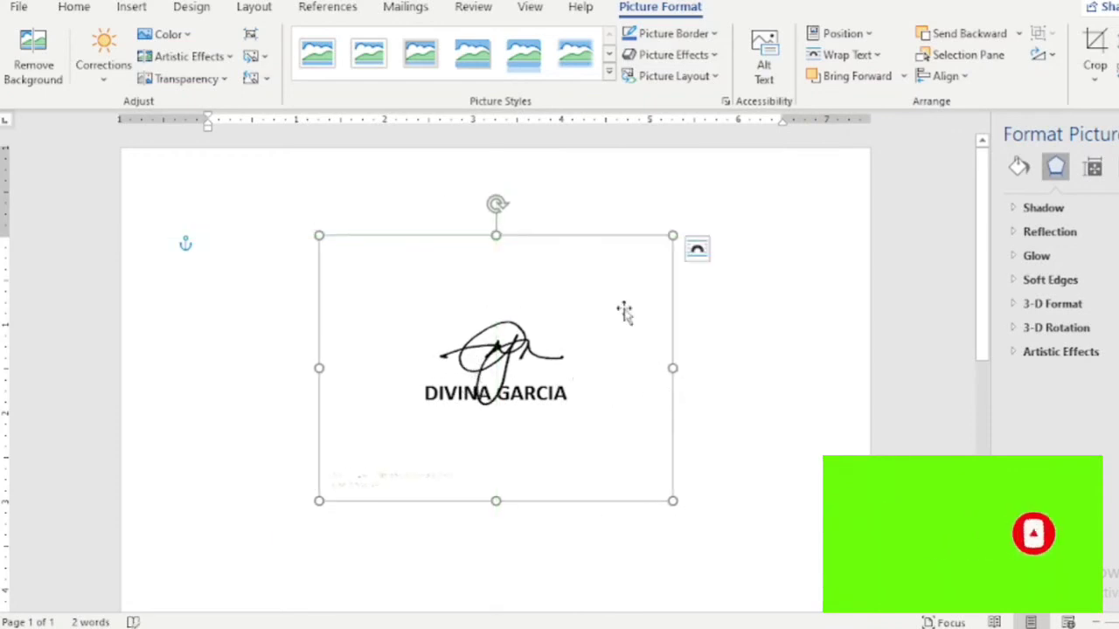
drag(539, 275, 538, 299)
click(725, 417)
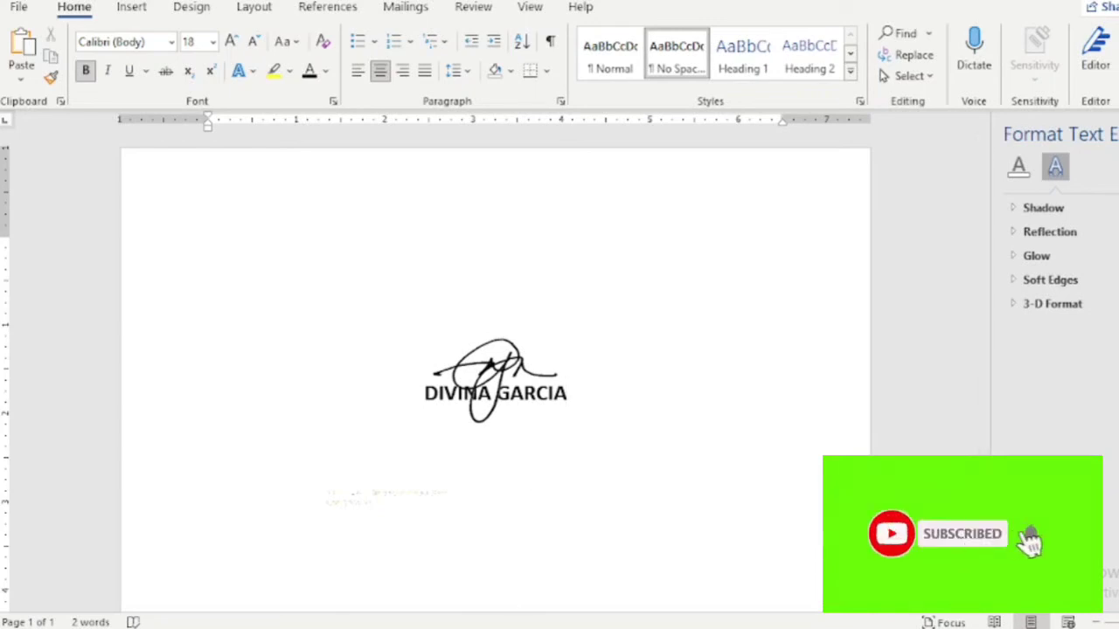
mouse_move(514, 628)
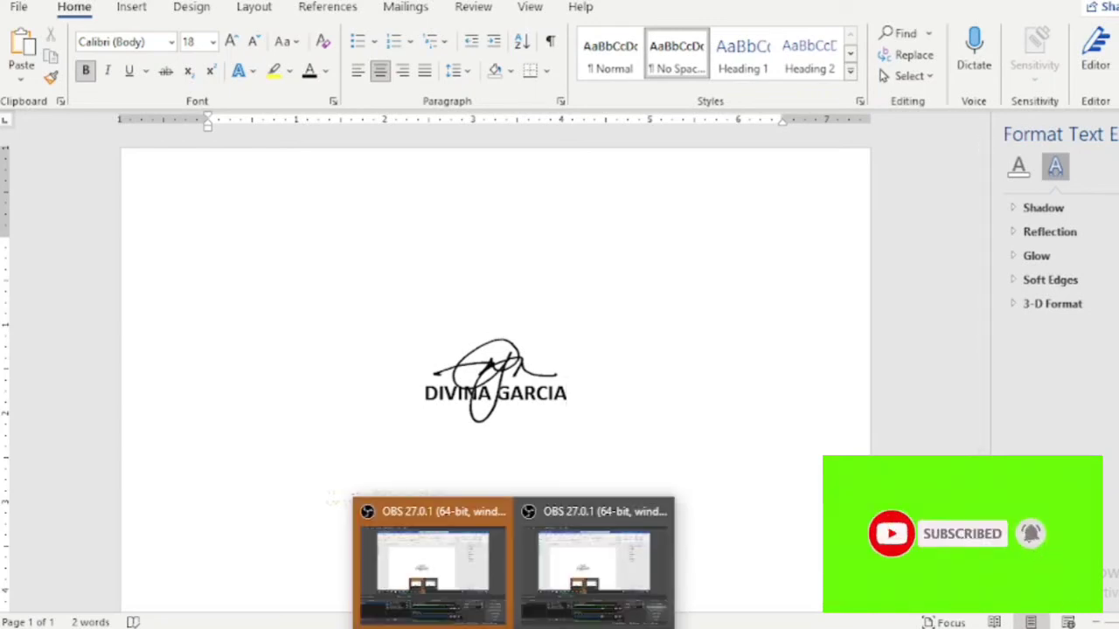